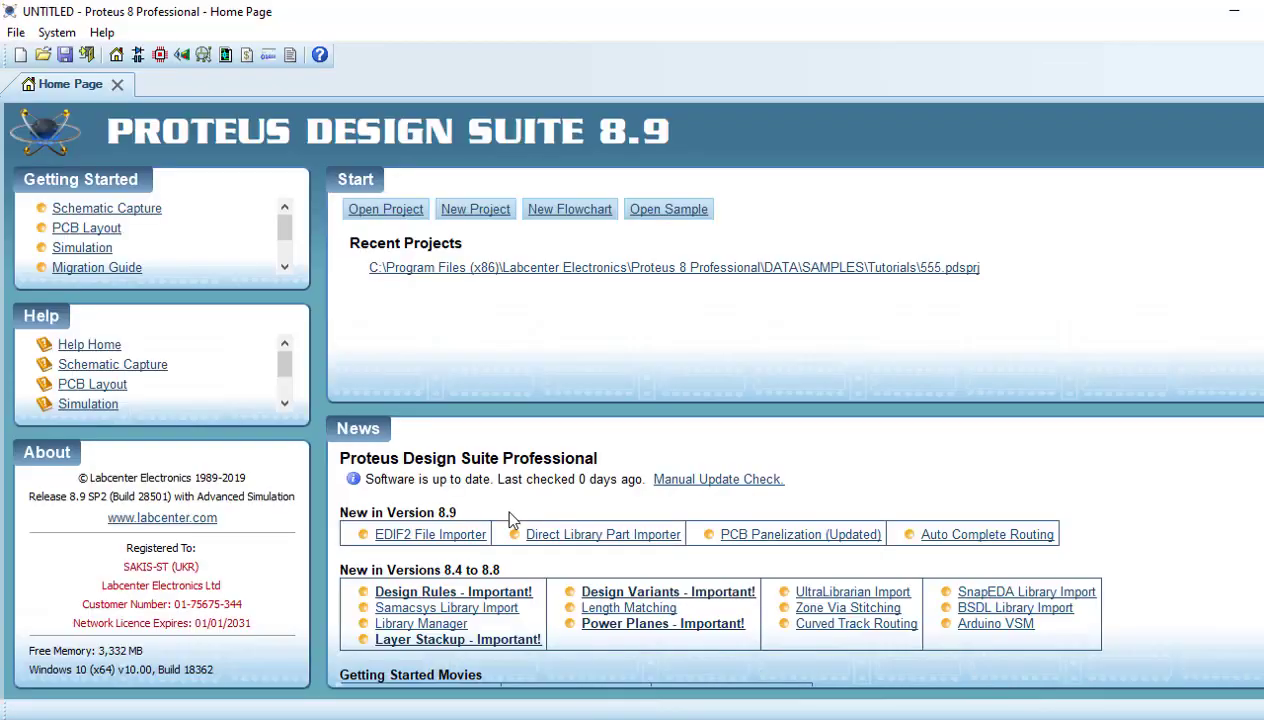
Start a new project and name it Simple_circuit
left_click(139, 57)
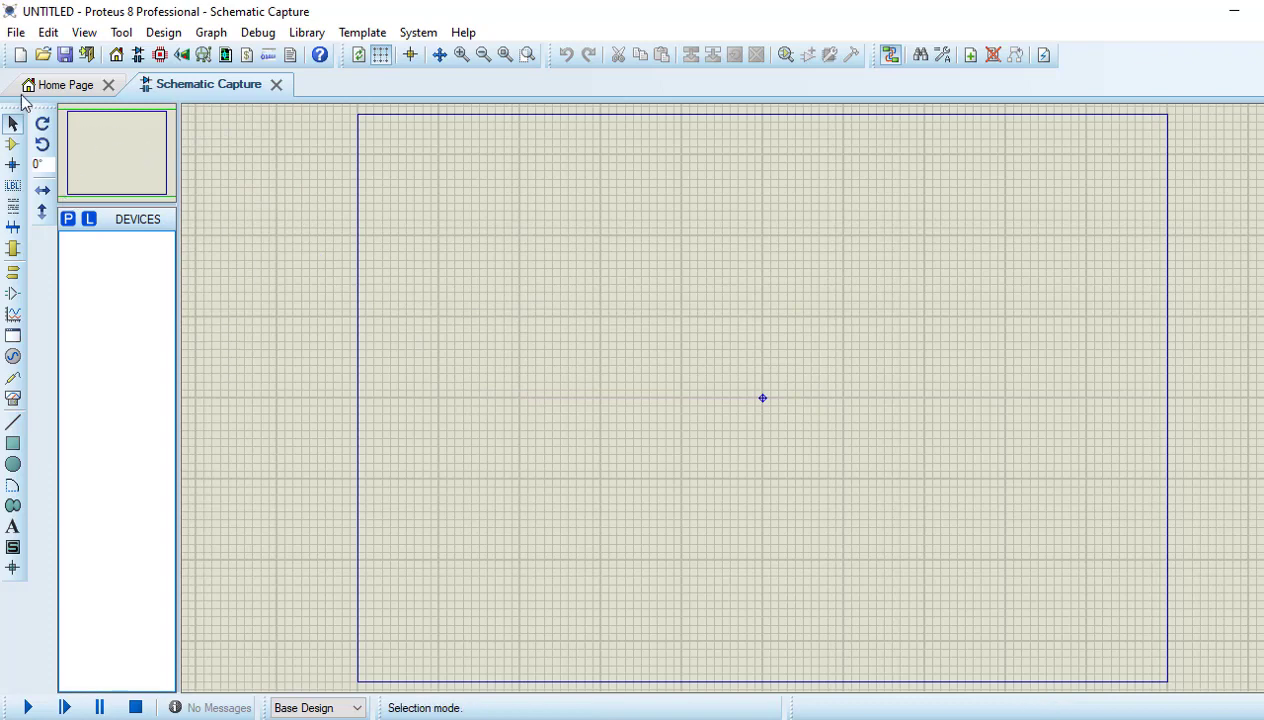
left_click(14, 34)
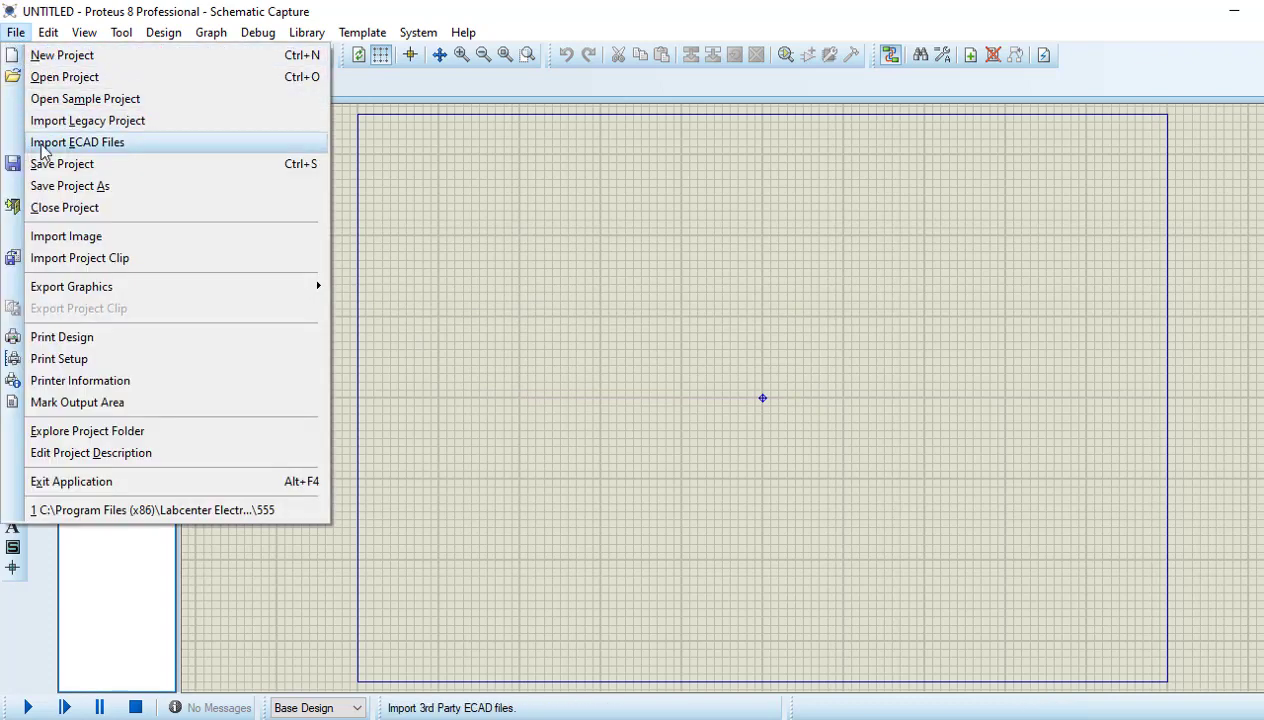
left_click(62, 55)
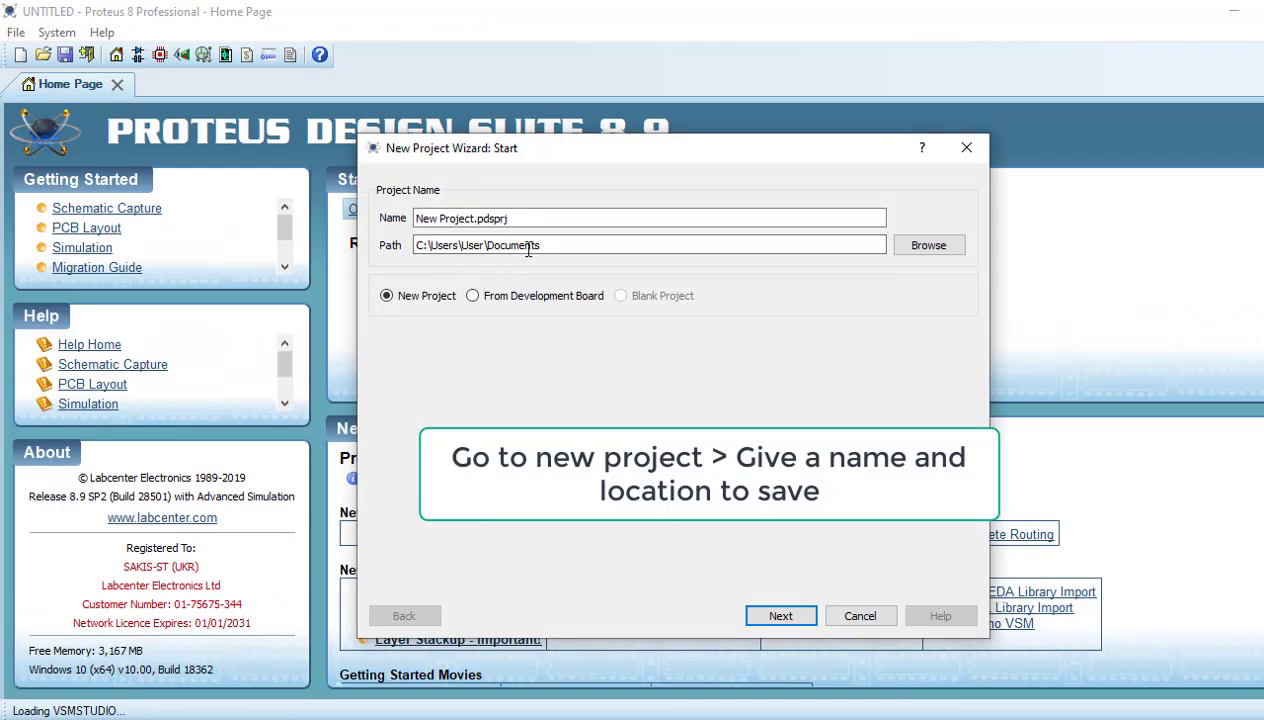
left_click_drag(528, 218, 416, 218)
type("s")
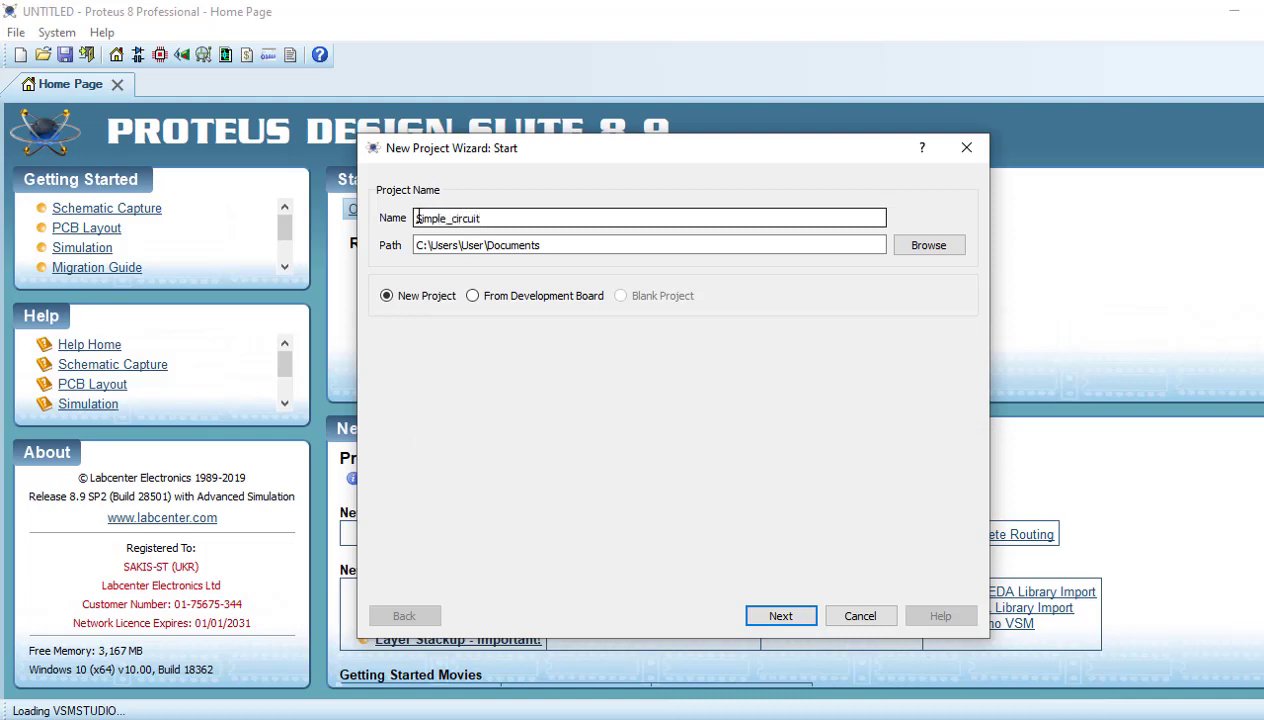
Browse for the project's save location and create a folder named Circuit_Analysis inside the Desktop\Desktop\Tutorial folder
left_click(928, 245)
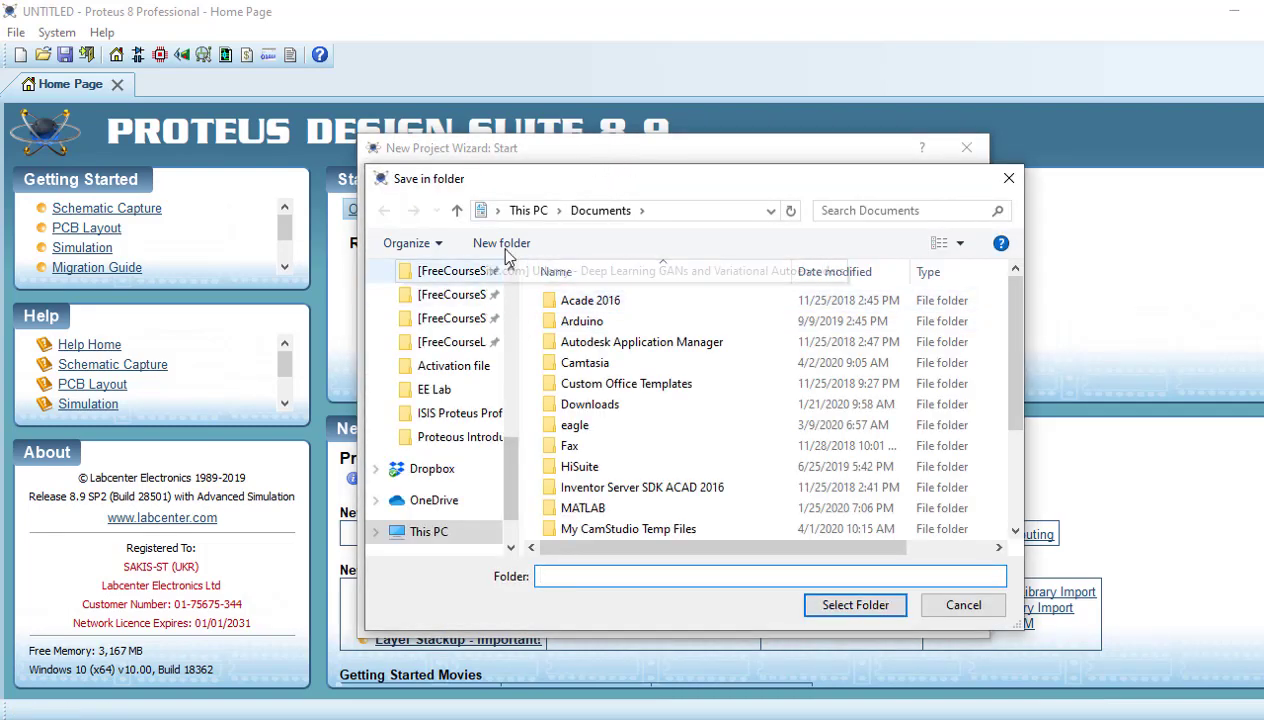
left_click_drag(507, 490, 512, 260)
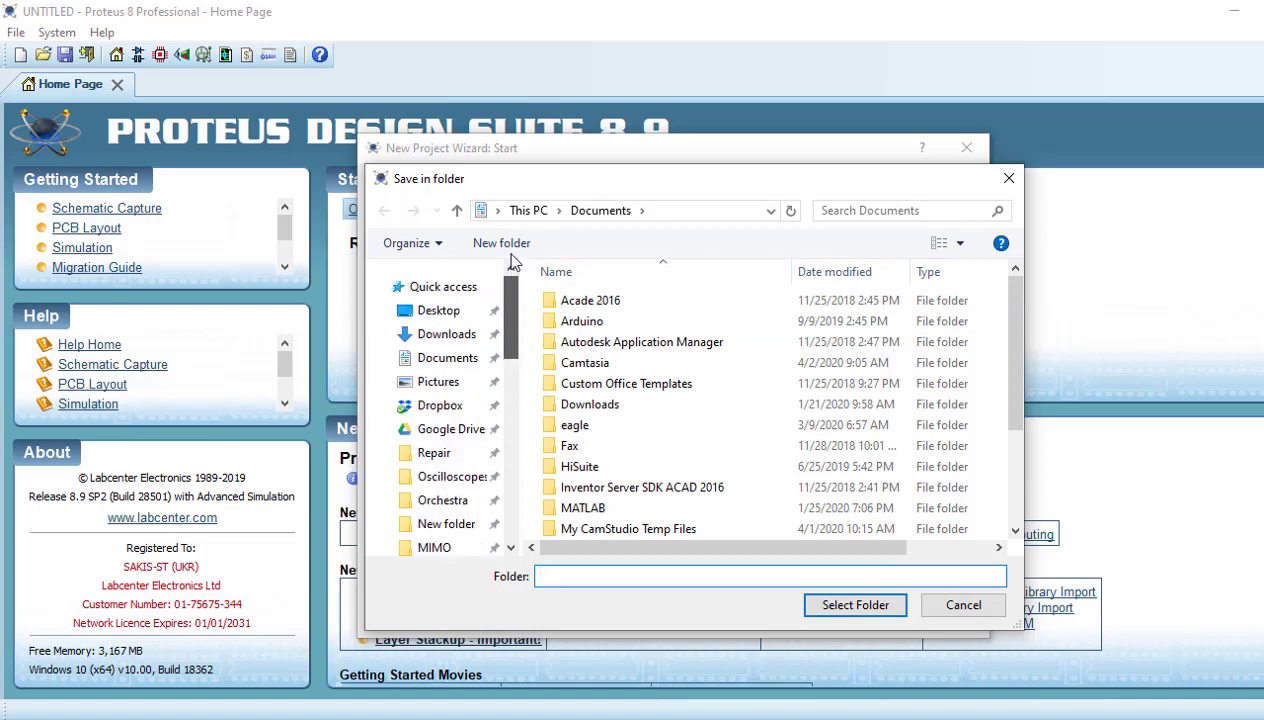
left_click(438, 310)
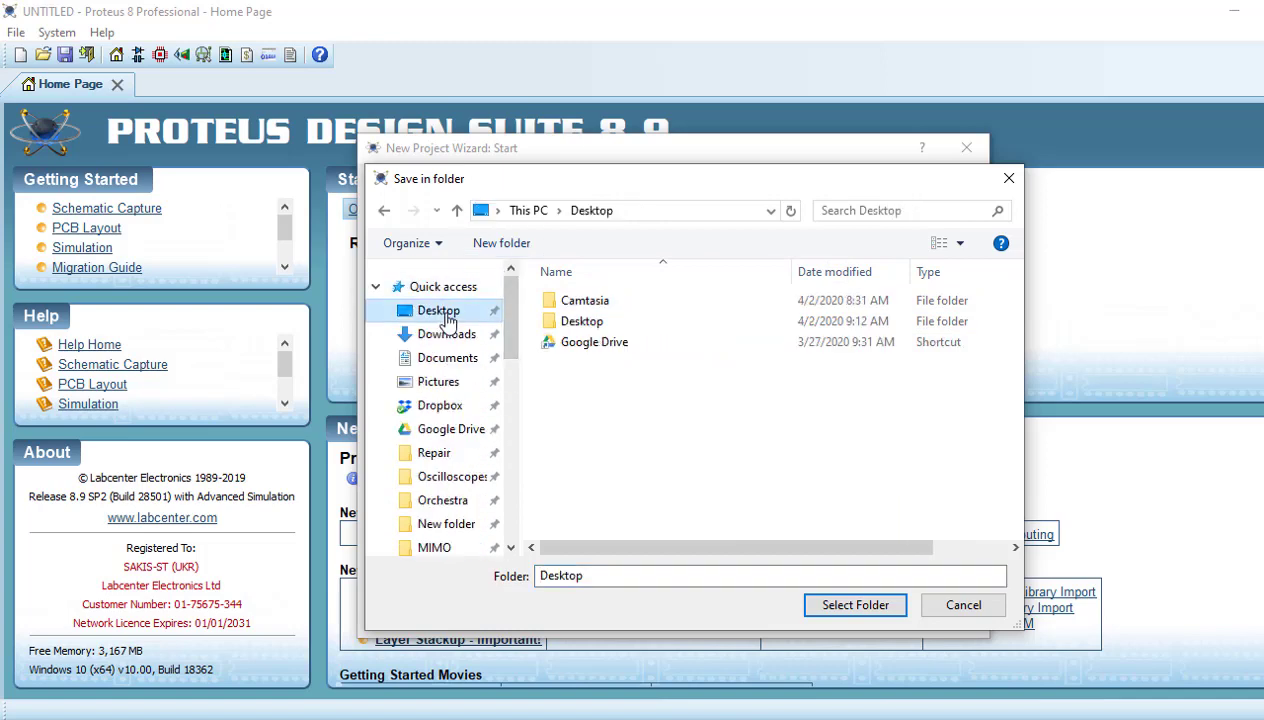
double_click(582, 321)
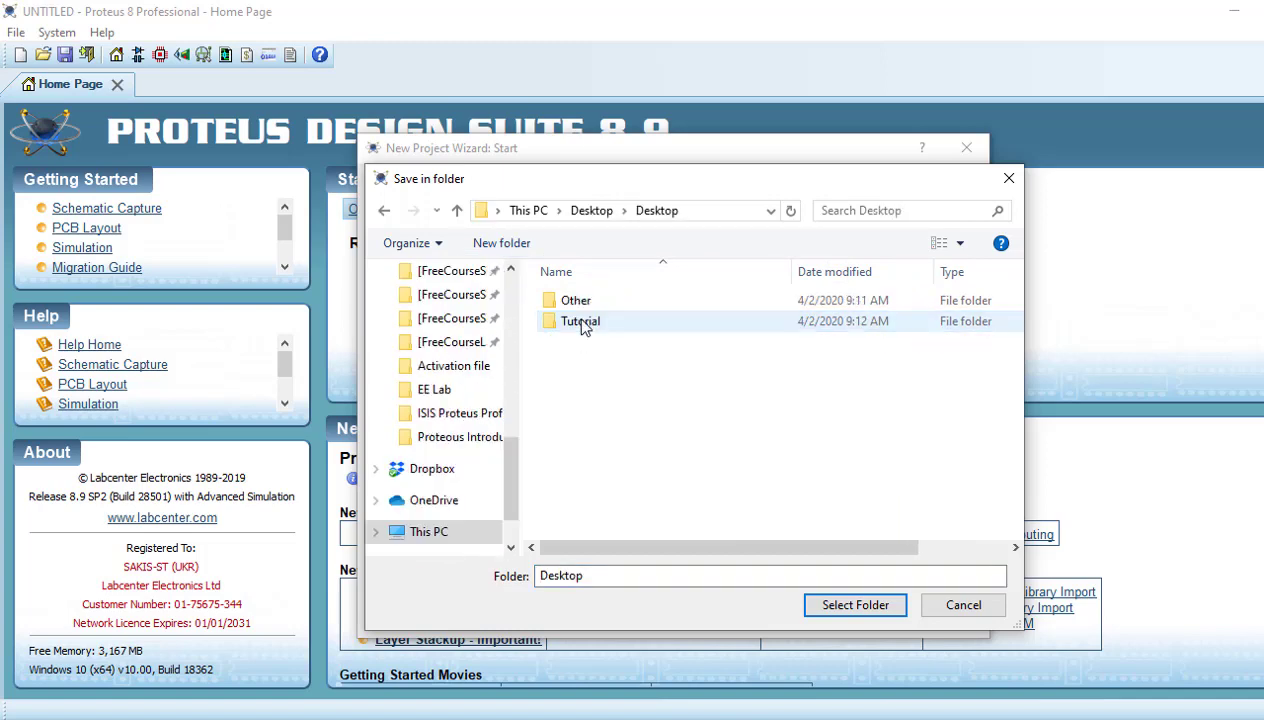
double_click(582, 320)
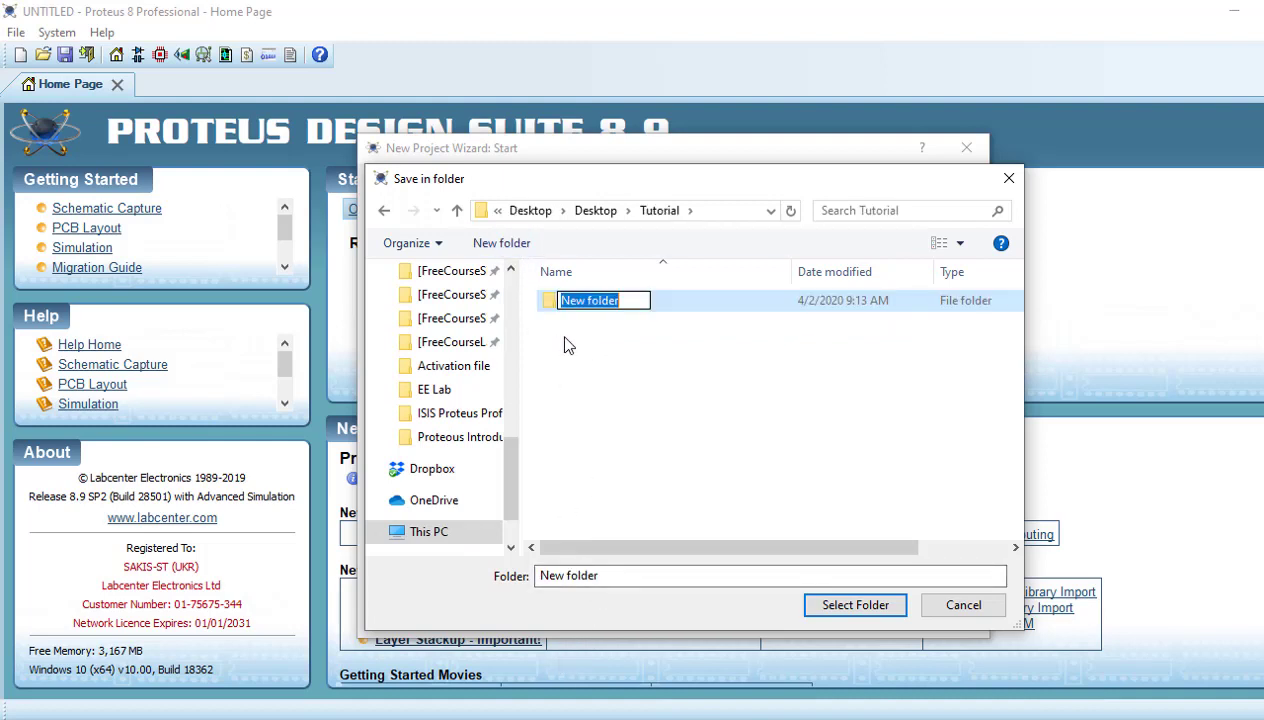
type("Circuit")
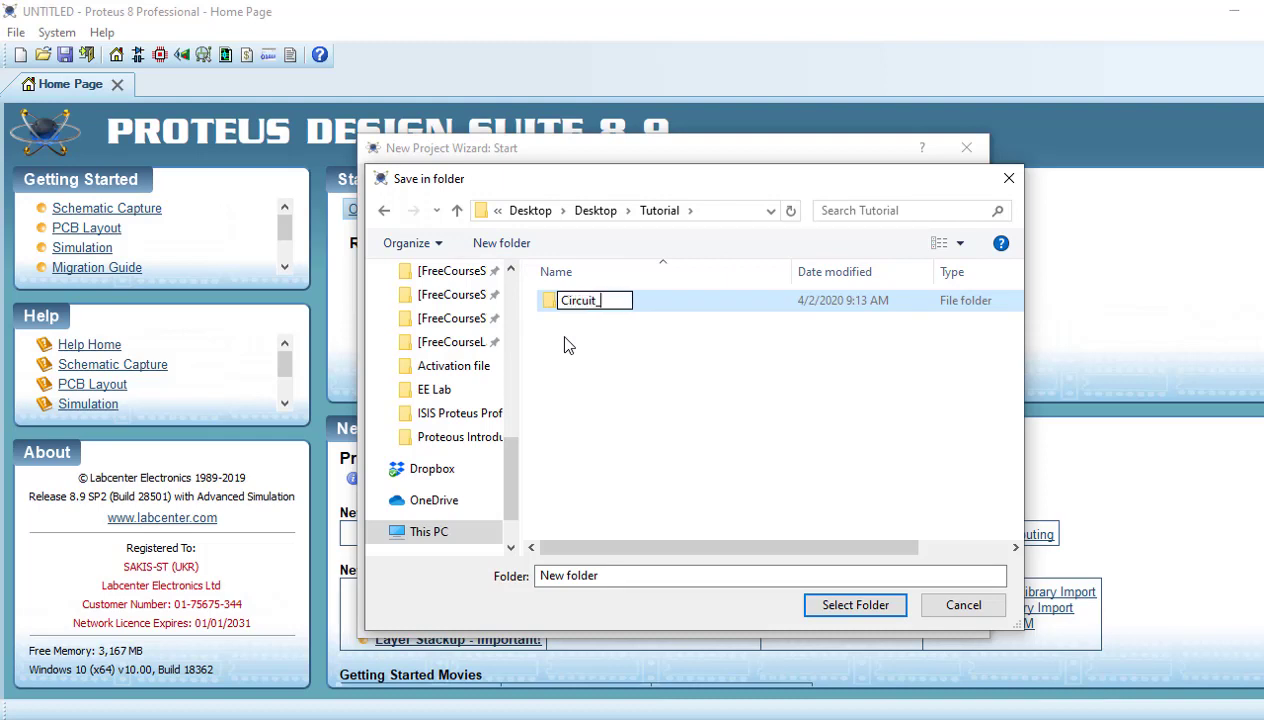
type("_Analysis")
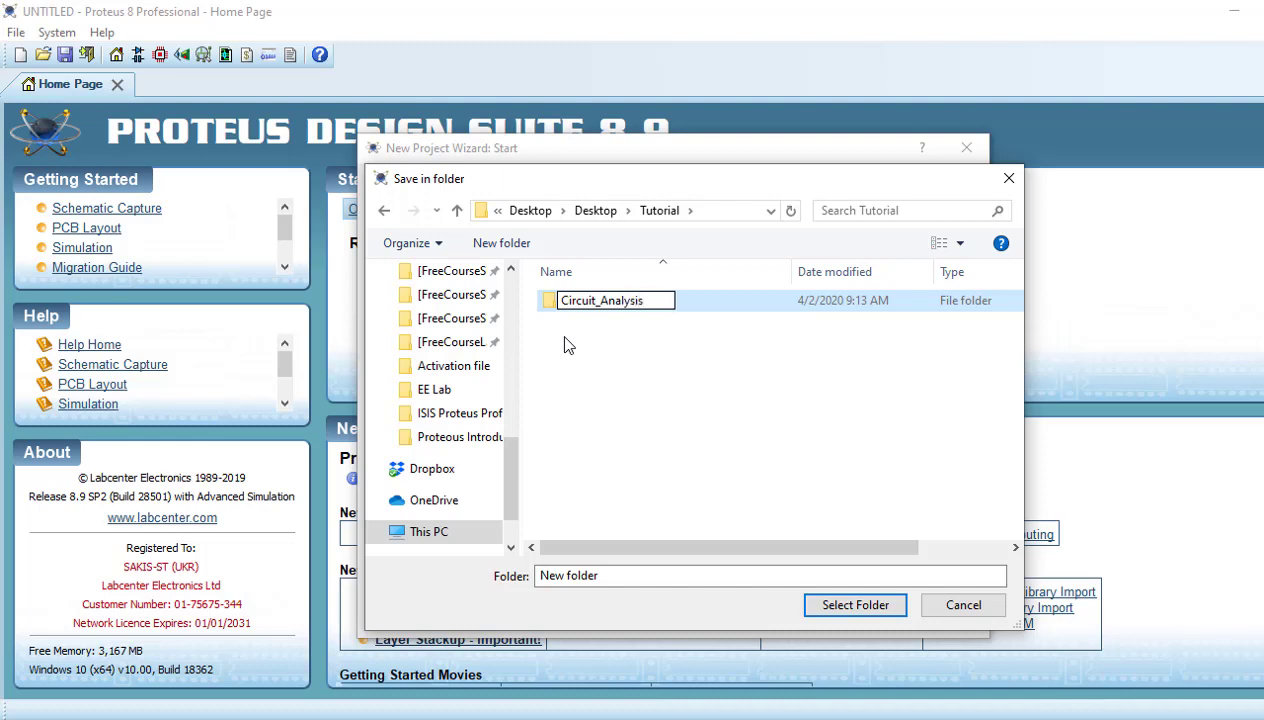
key("Return")
key("Return")
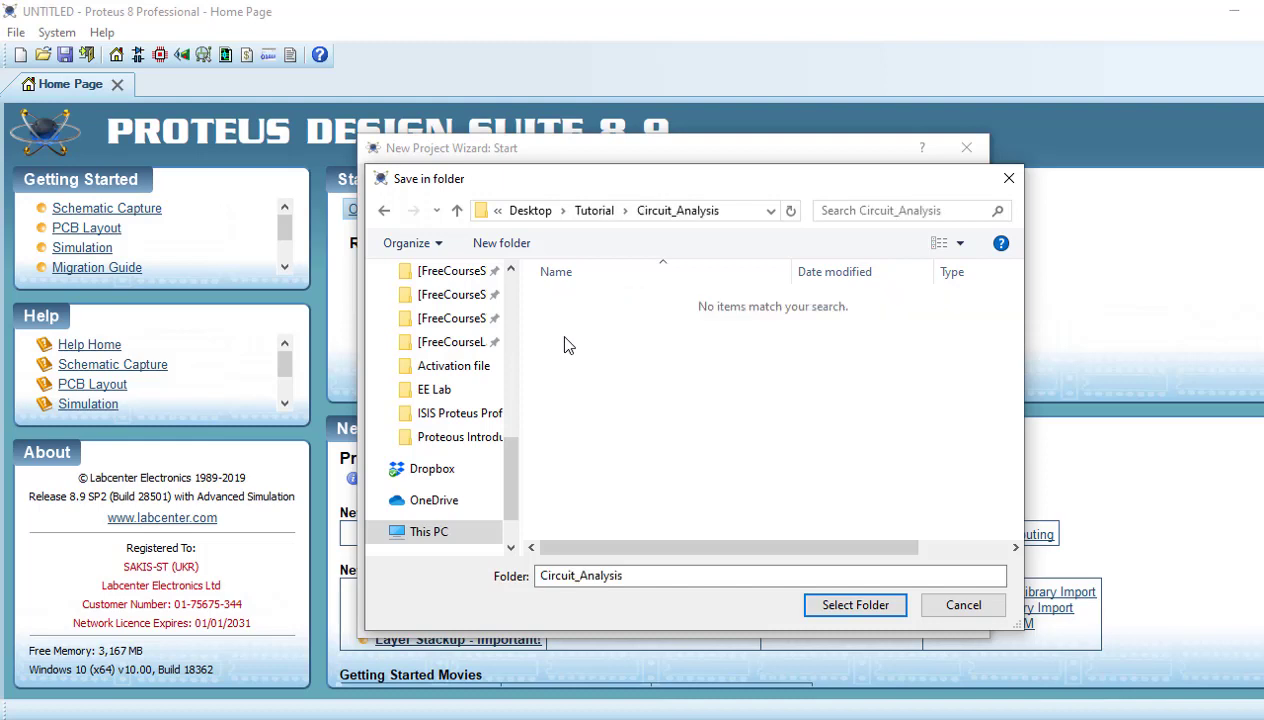
Create a Simple_circuit subfolder inside Circuit_Analysis and choose it as the project's save path
left_click(515, 247)
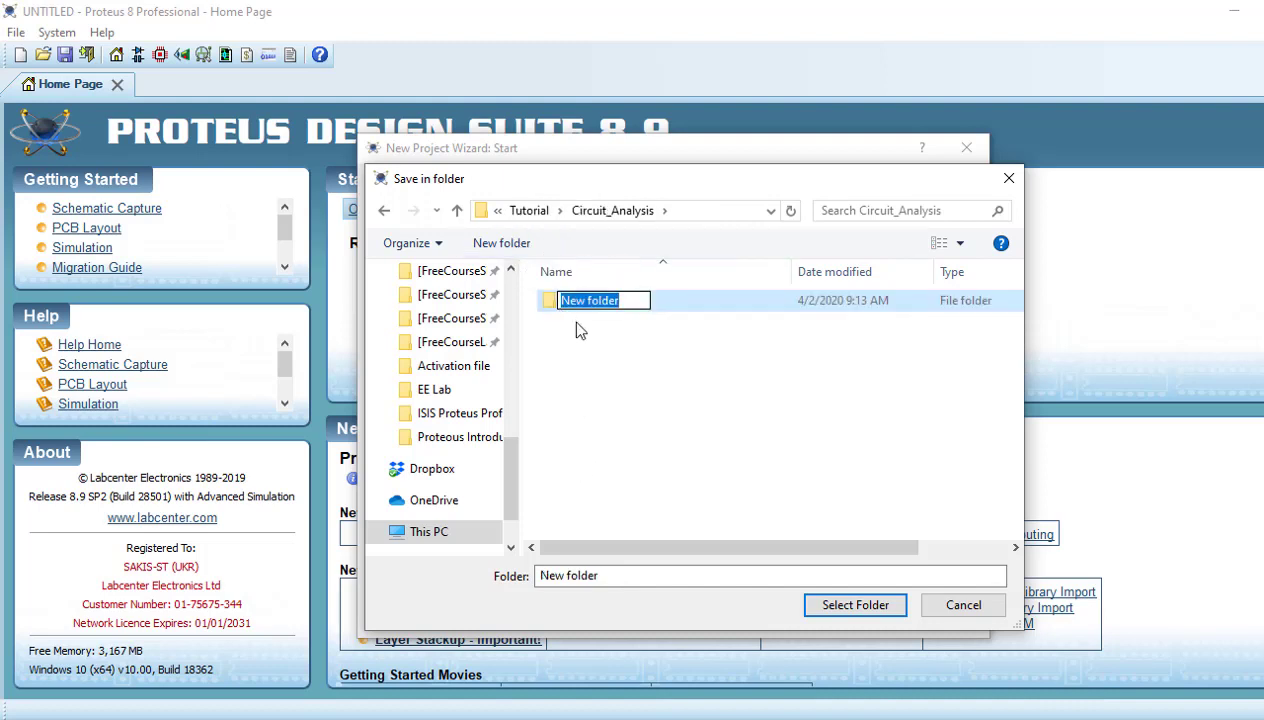
type("Simpl")
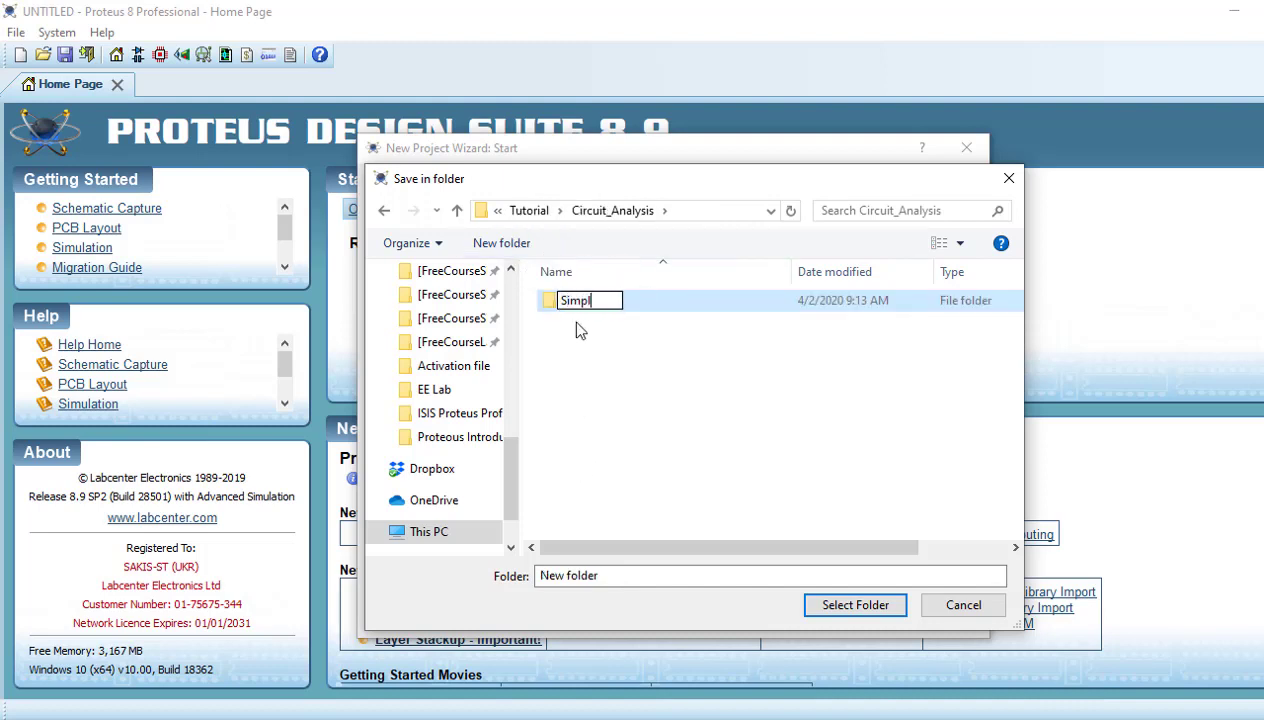
type("e_circuit")
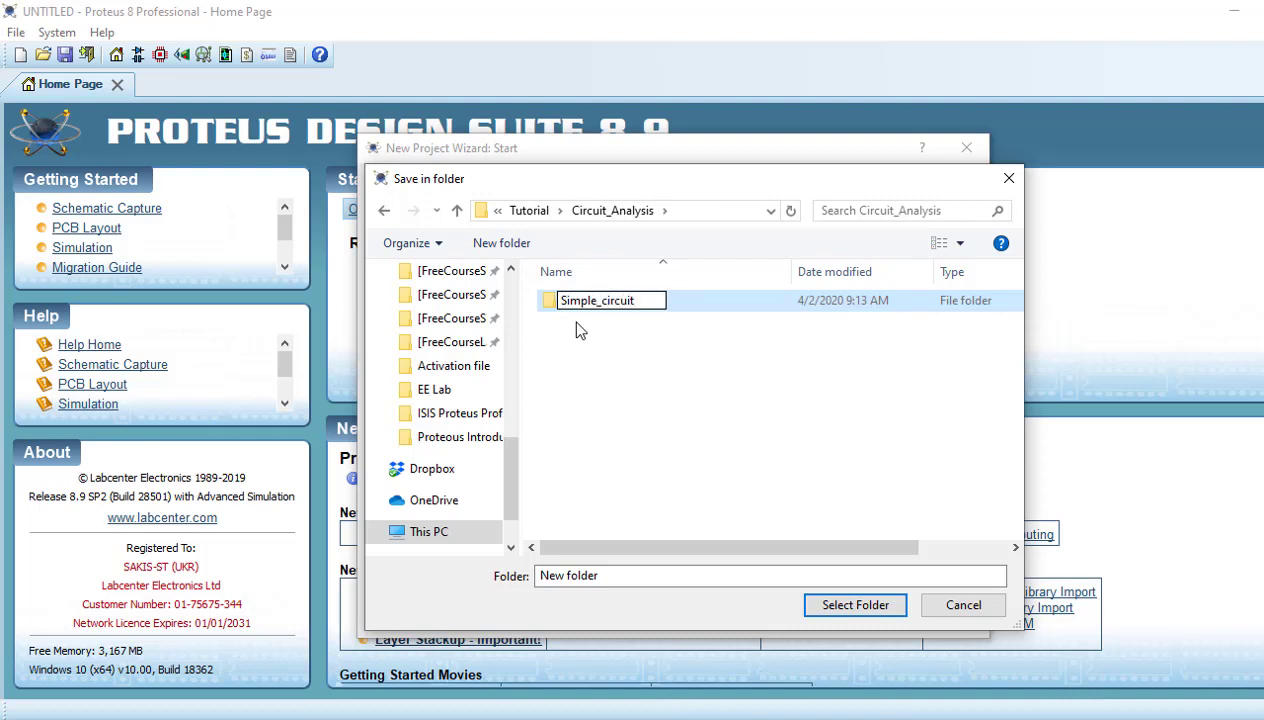
key("Return")
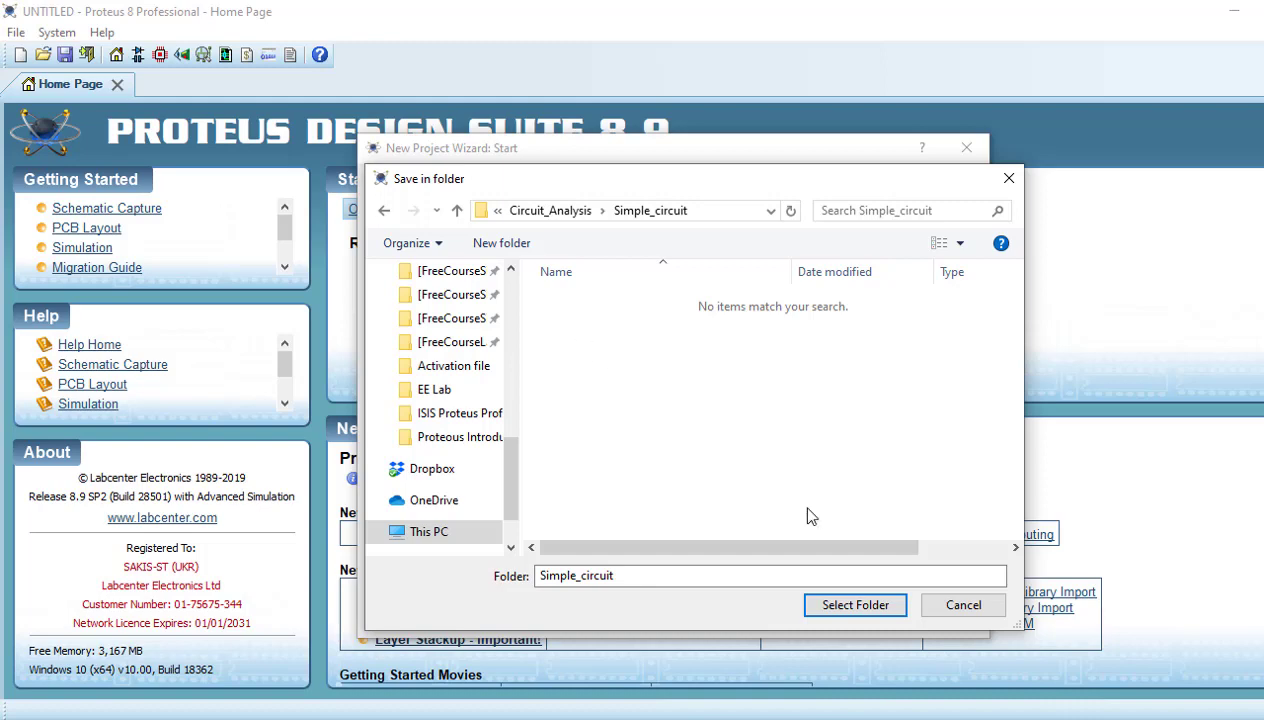
left_click(850, 606)
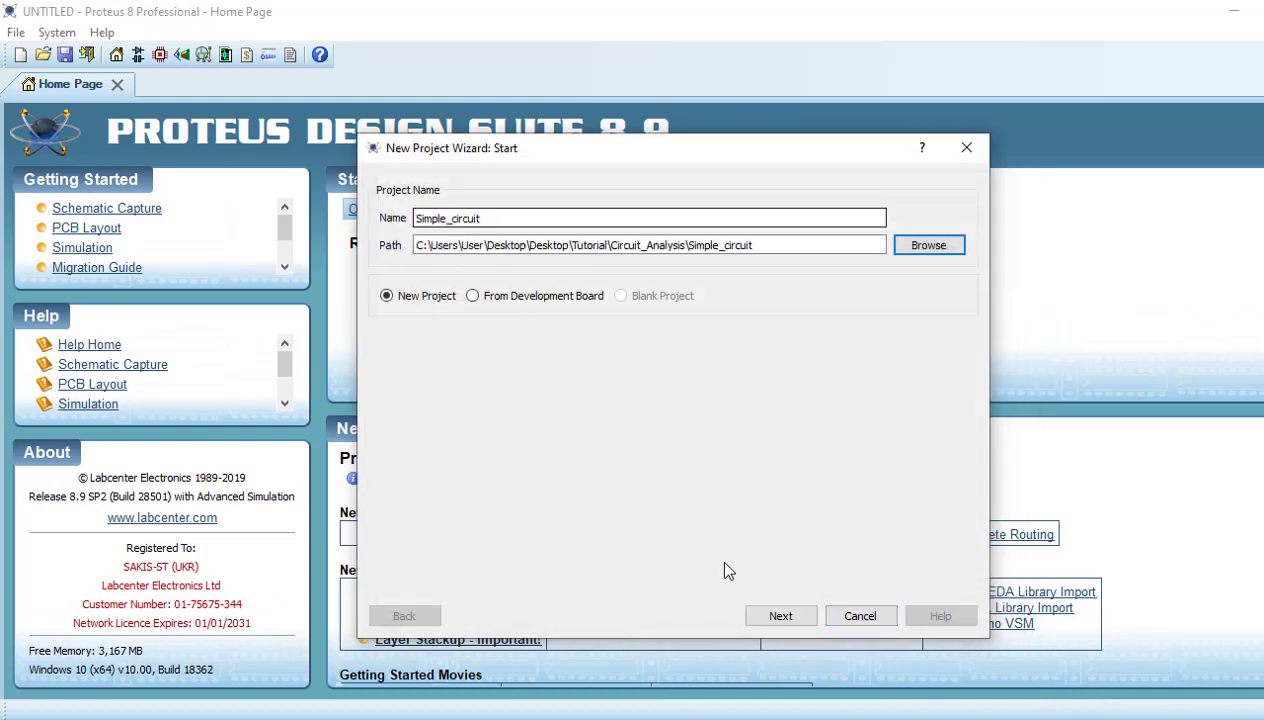
Complete the project setup with the DEFAULT schematic template, no PCB layout and no firmware project
left_click(778, 616)
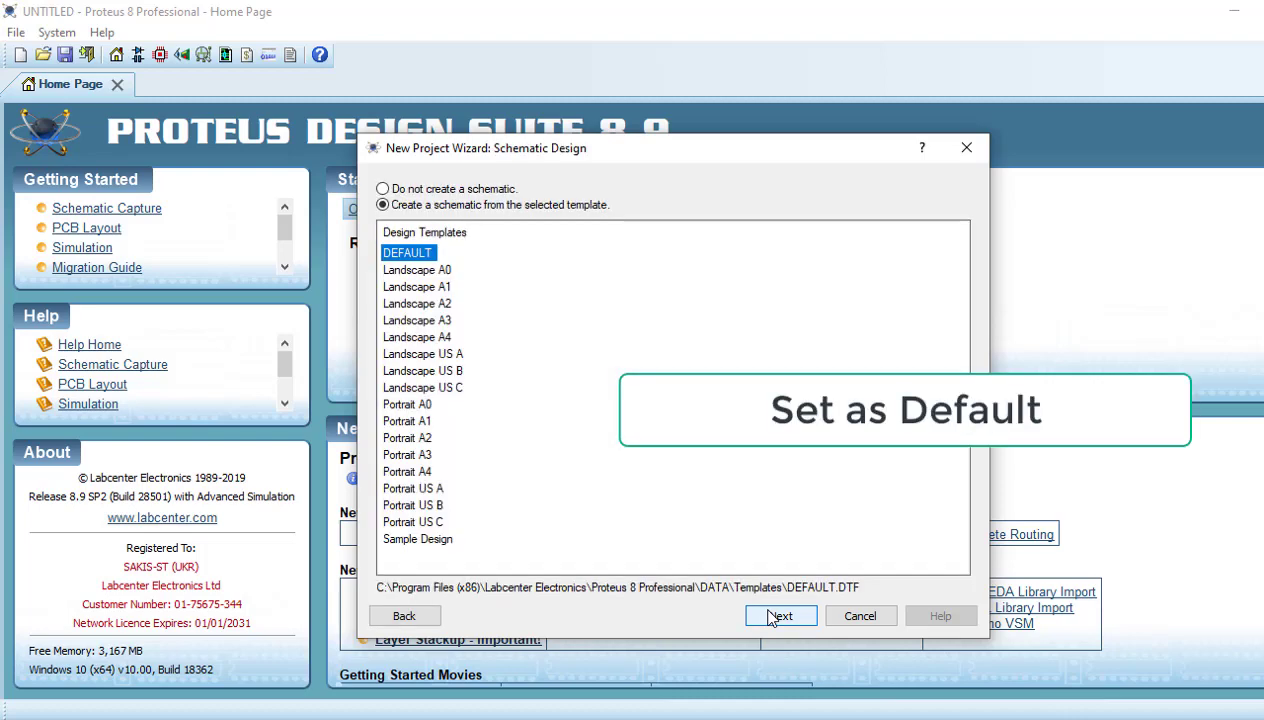
left_click(776, 617)
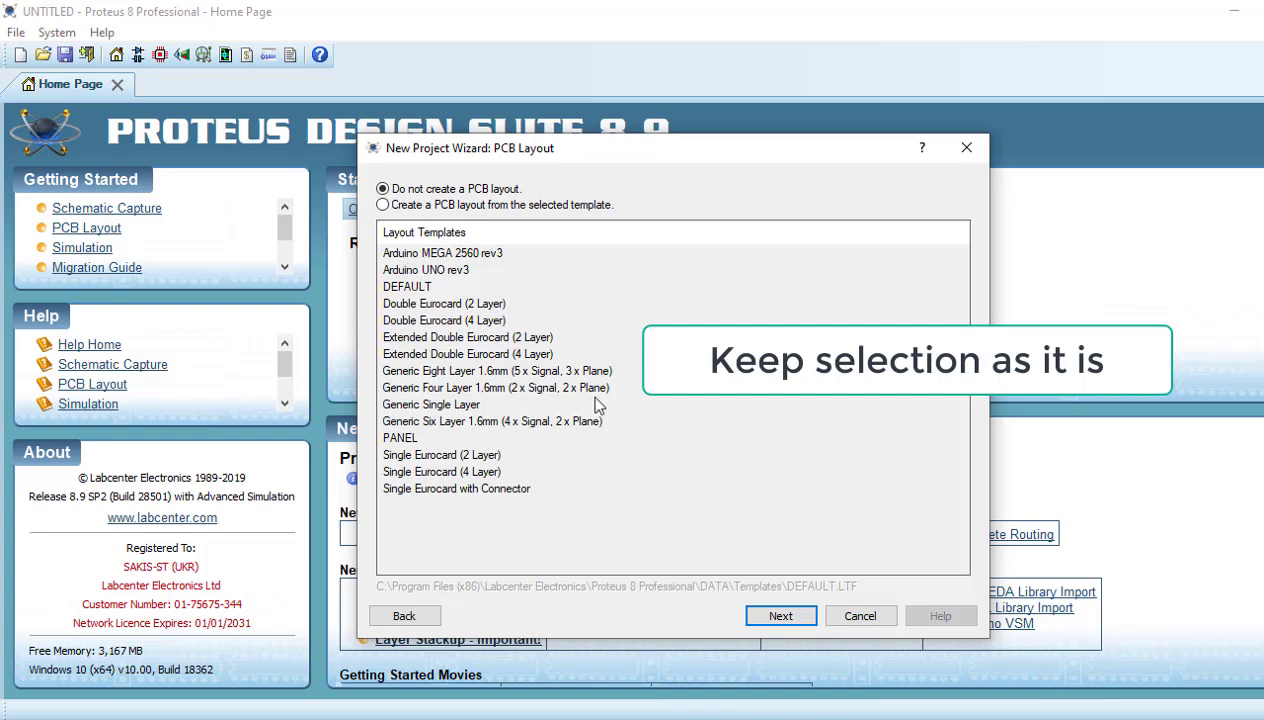
left_click(776, 618)
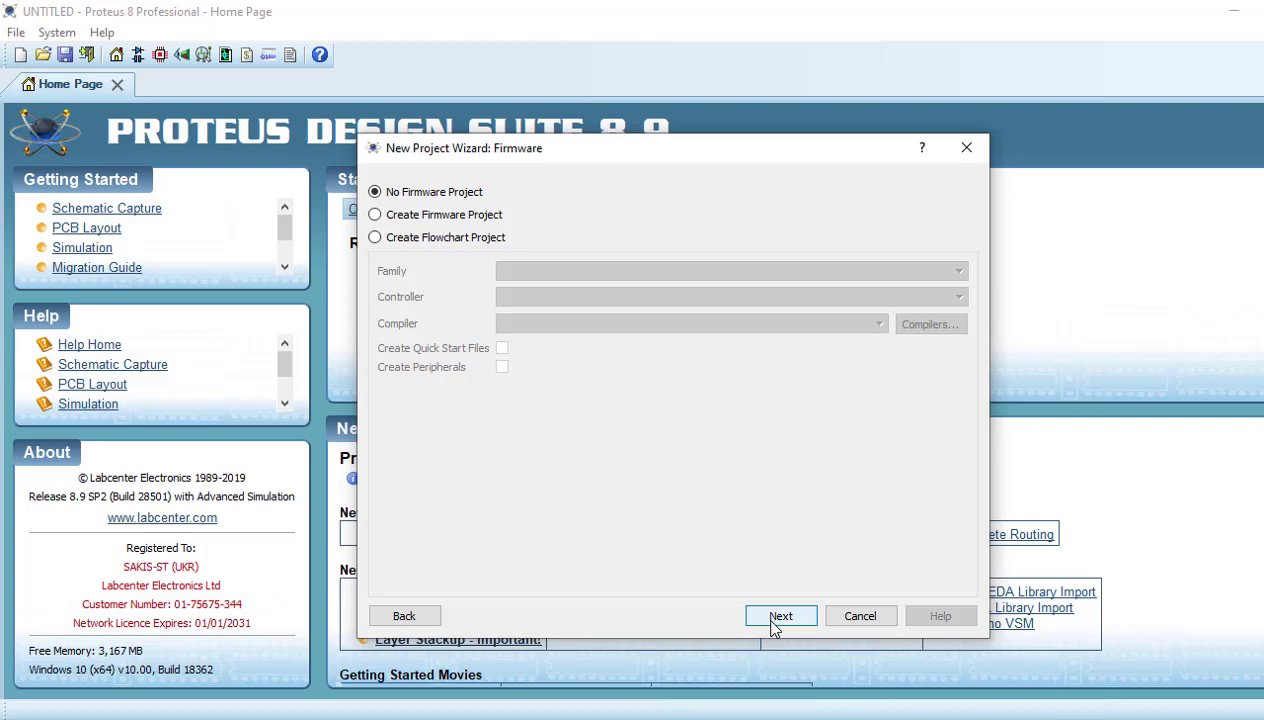
left_click(775, 618)
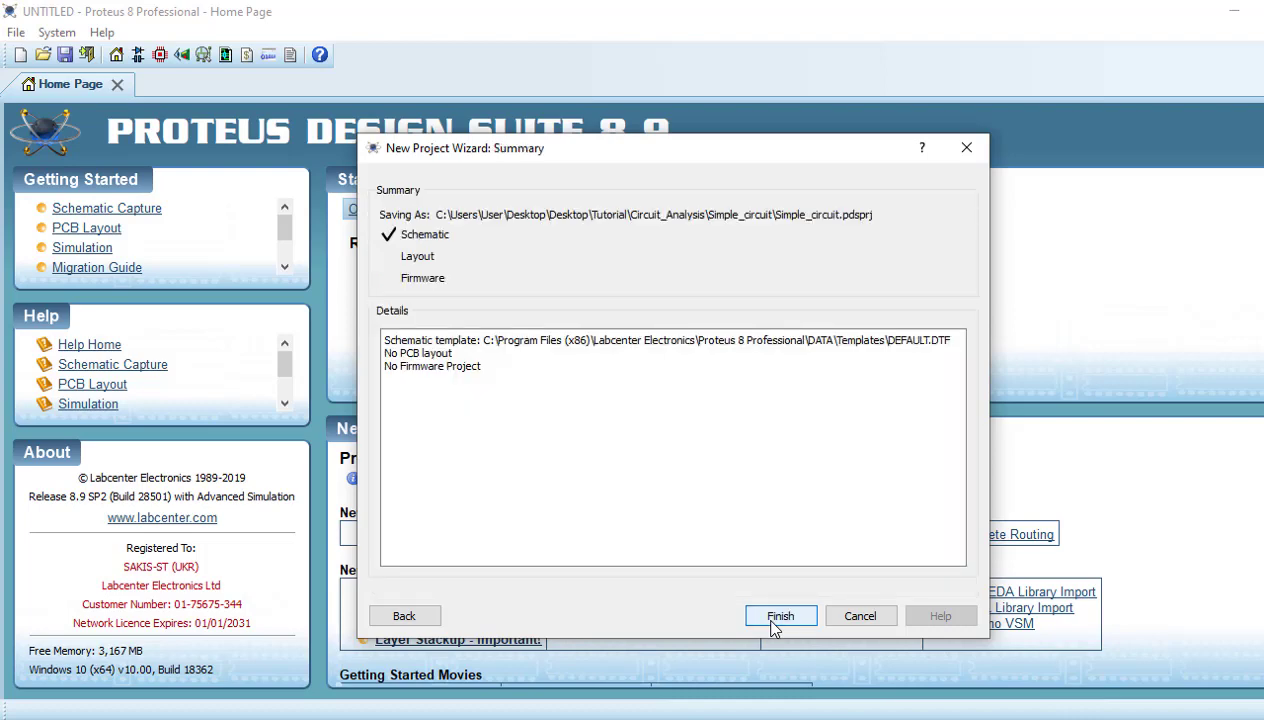
left_click(777, 618)
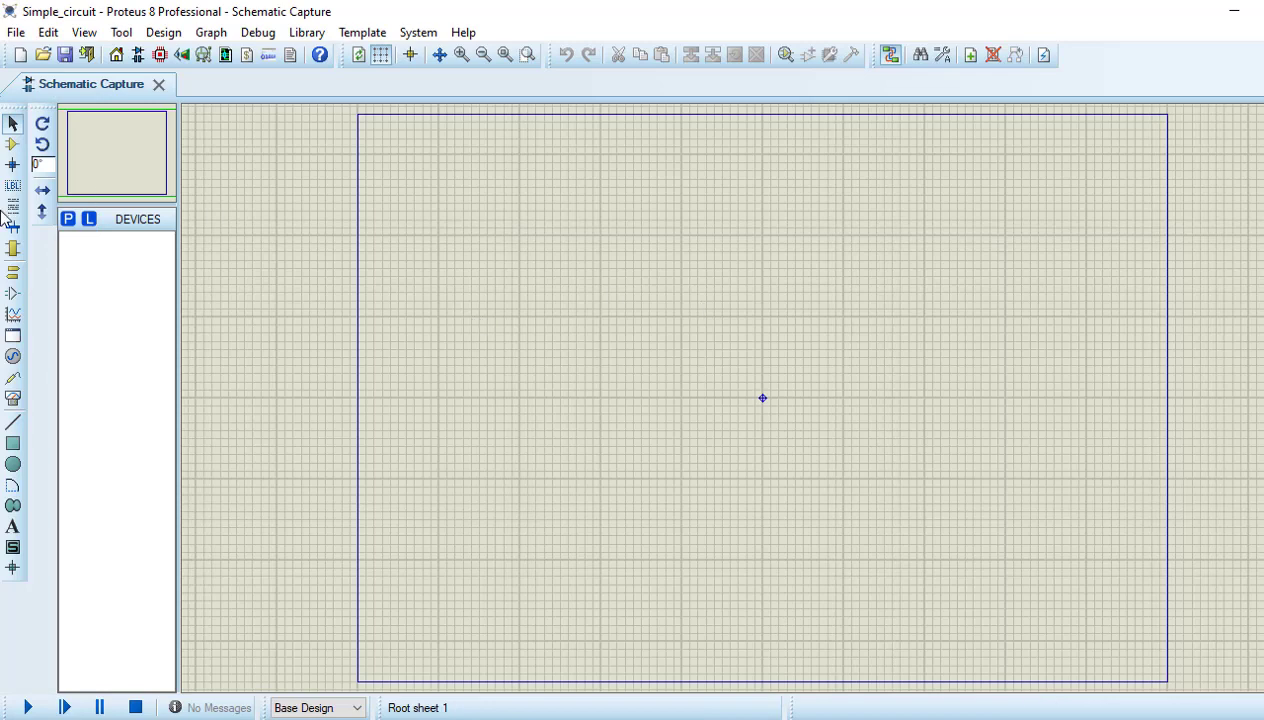
Find LED-GREEN in the device library with the keywords "active led" and place one on the sheet, right of its centre
left_click(68, 219)
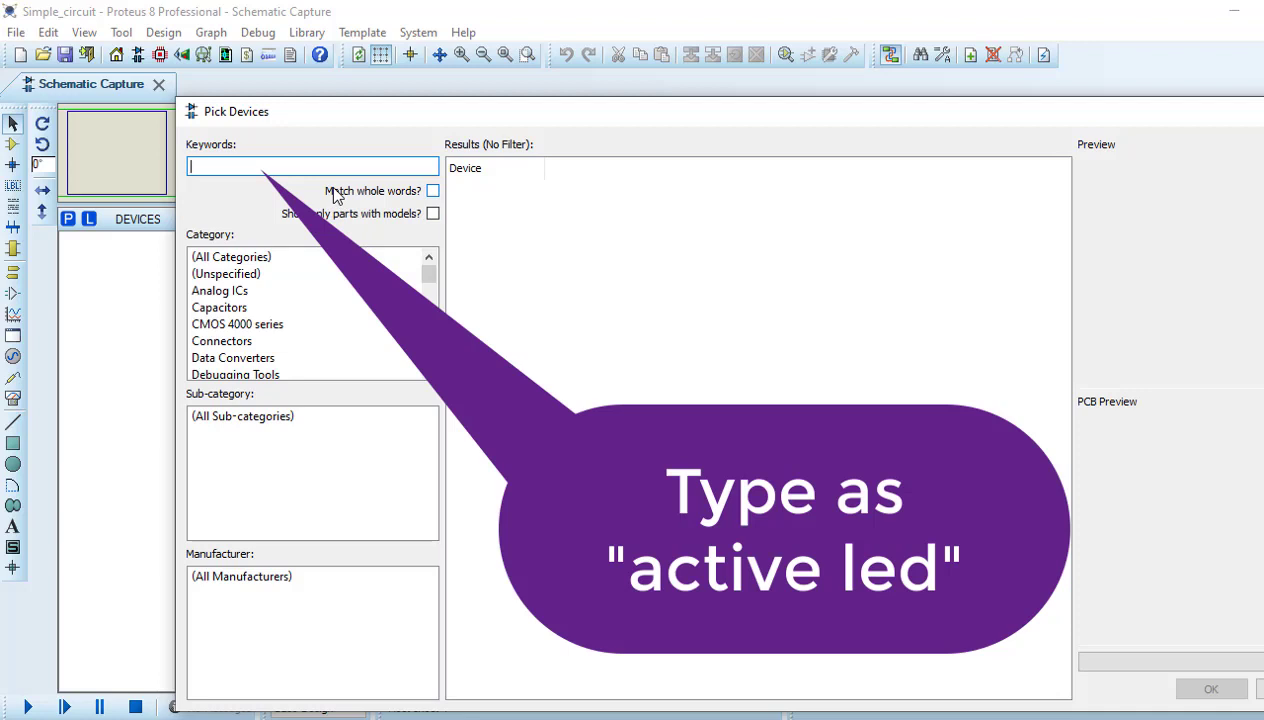
type("active")
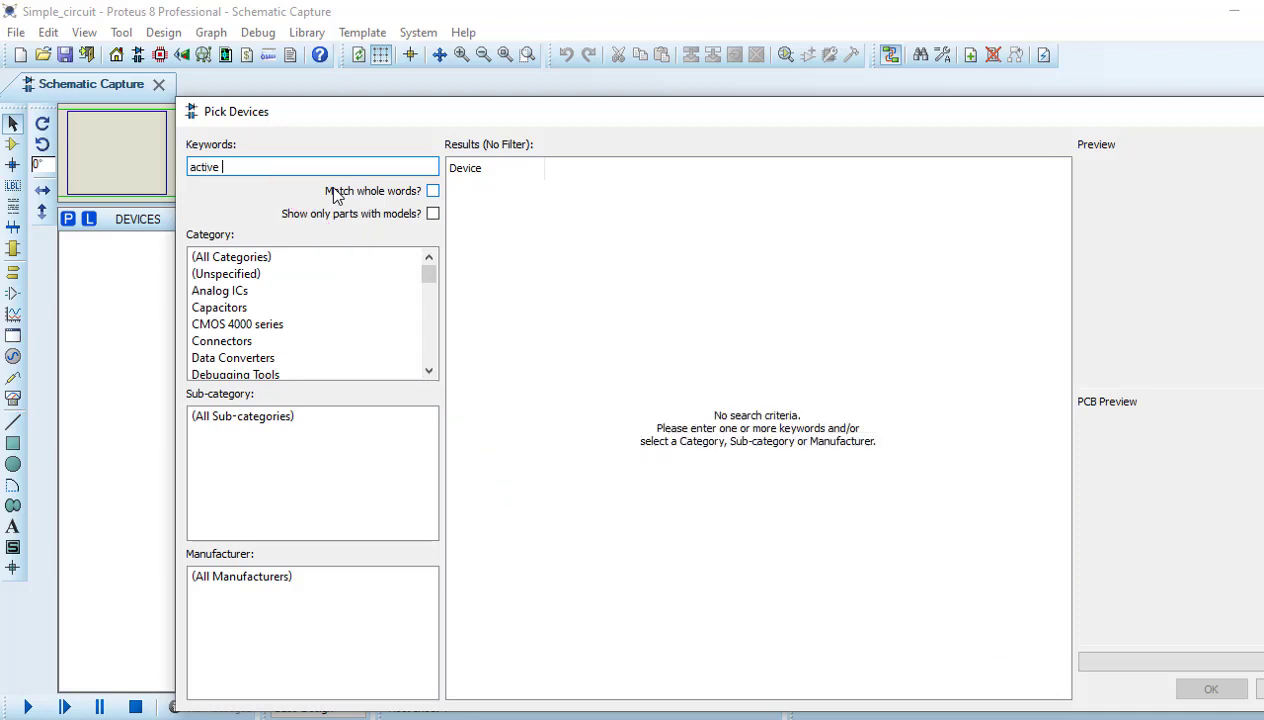
type(" led")
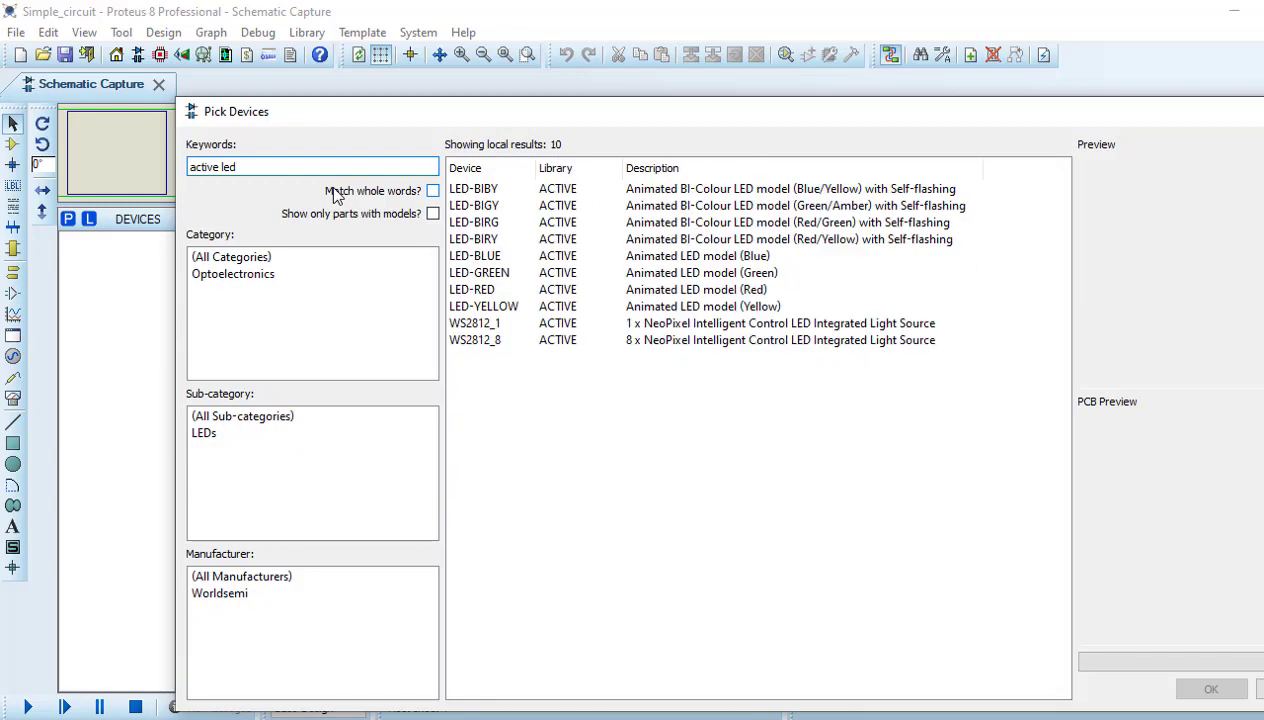
left_click(498, 273)
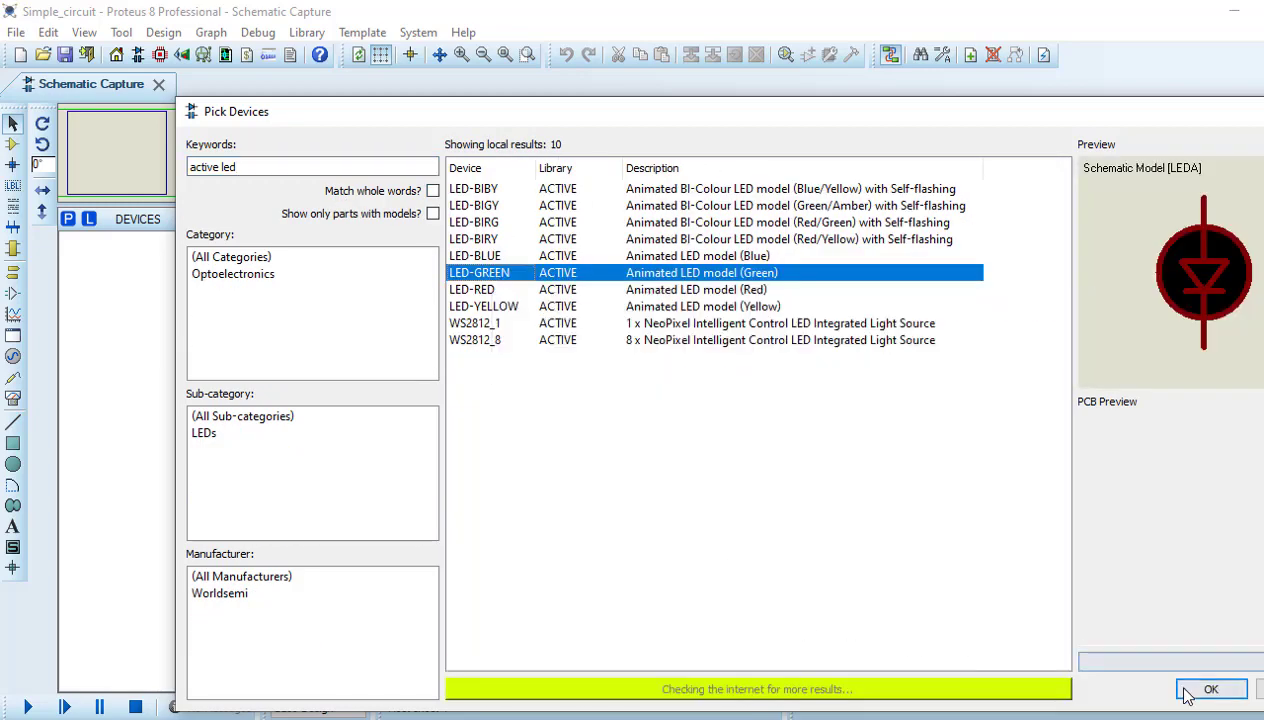
left_click(1210, 689)
left_click(866, 347)
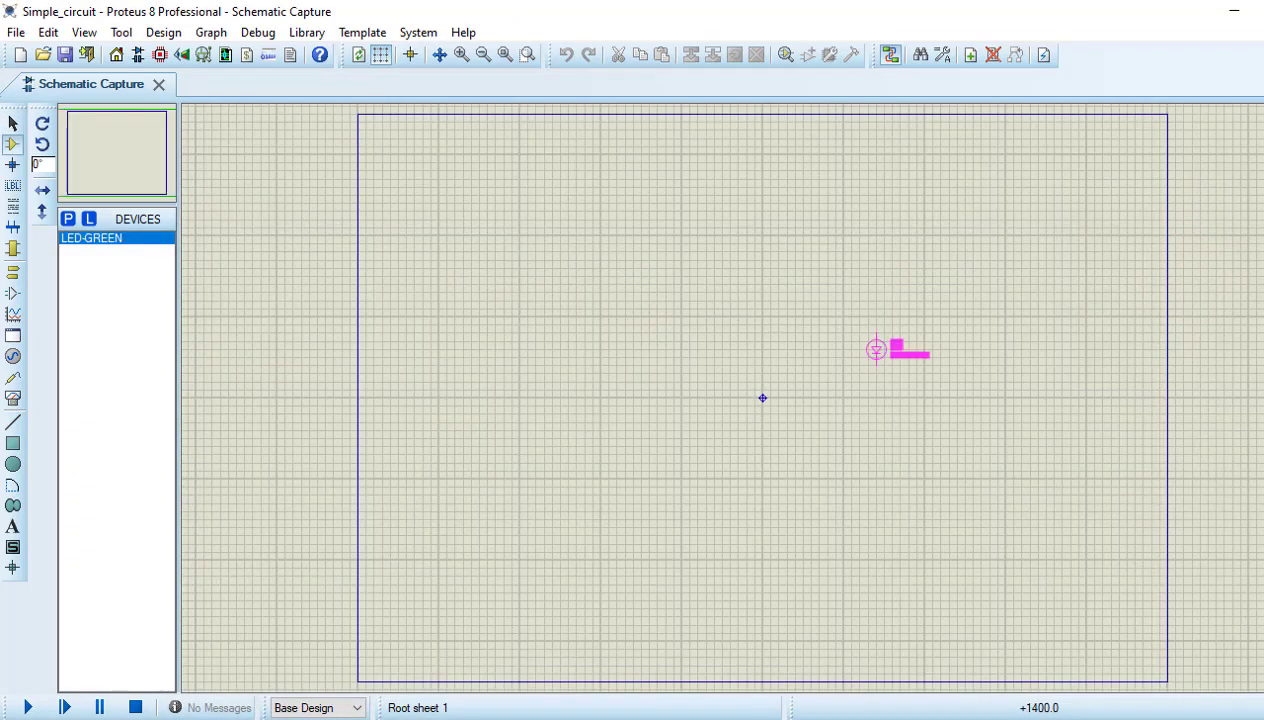
left_click(883, 364)
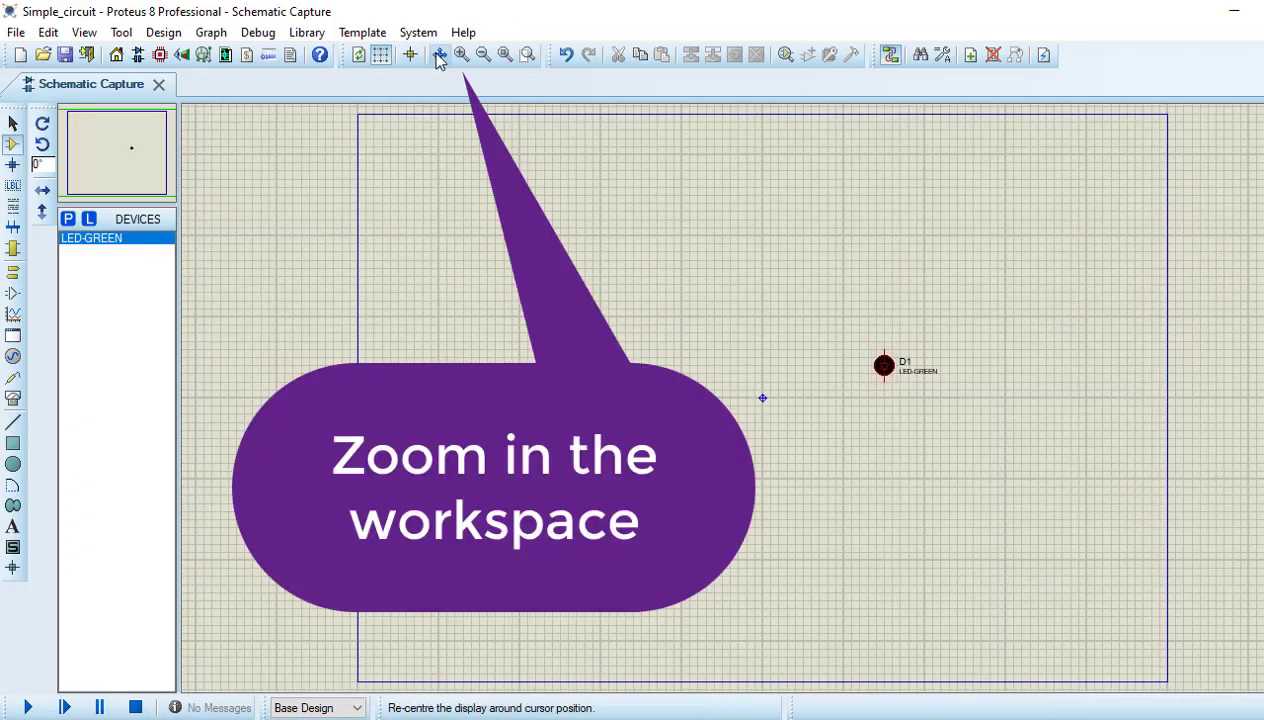
Find the BATTERY DC voltage source from the ACTIVE library with the keyword "batt" and place it to the left of the LED
left_click(461, 54)
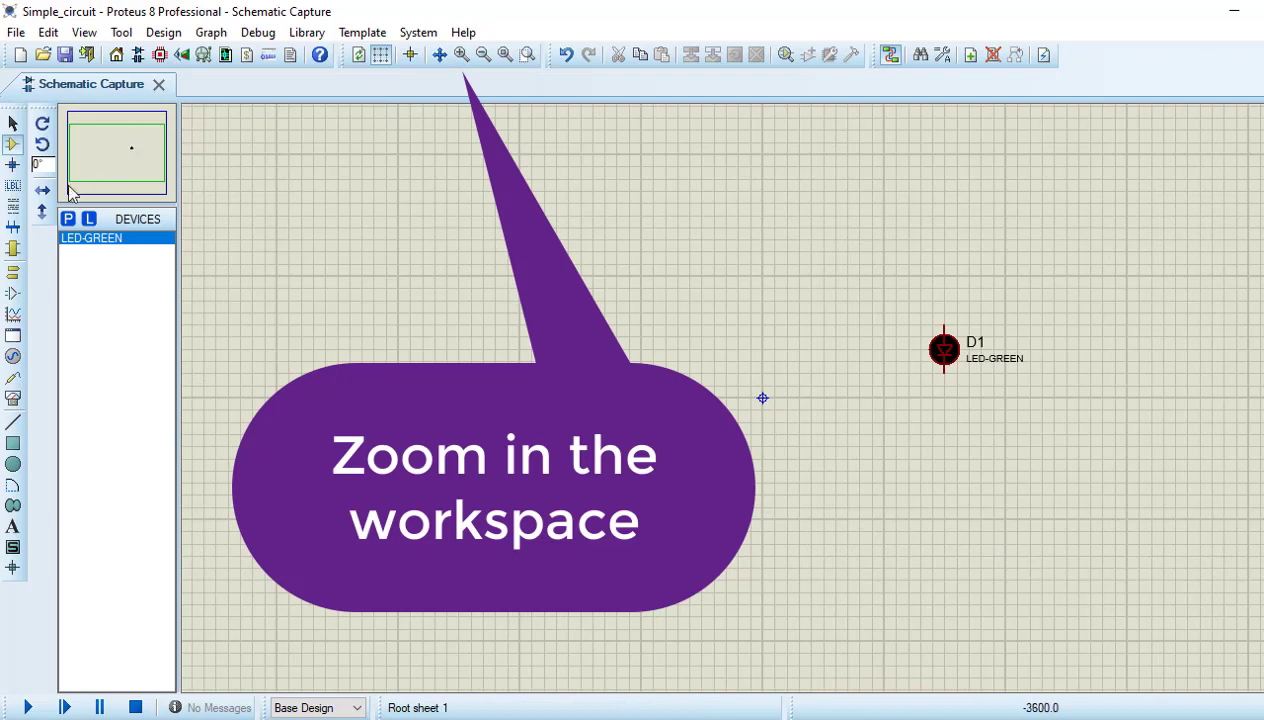
left_click(68, 219)
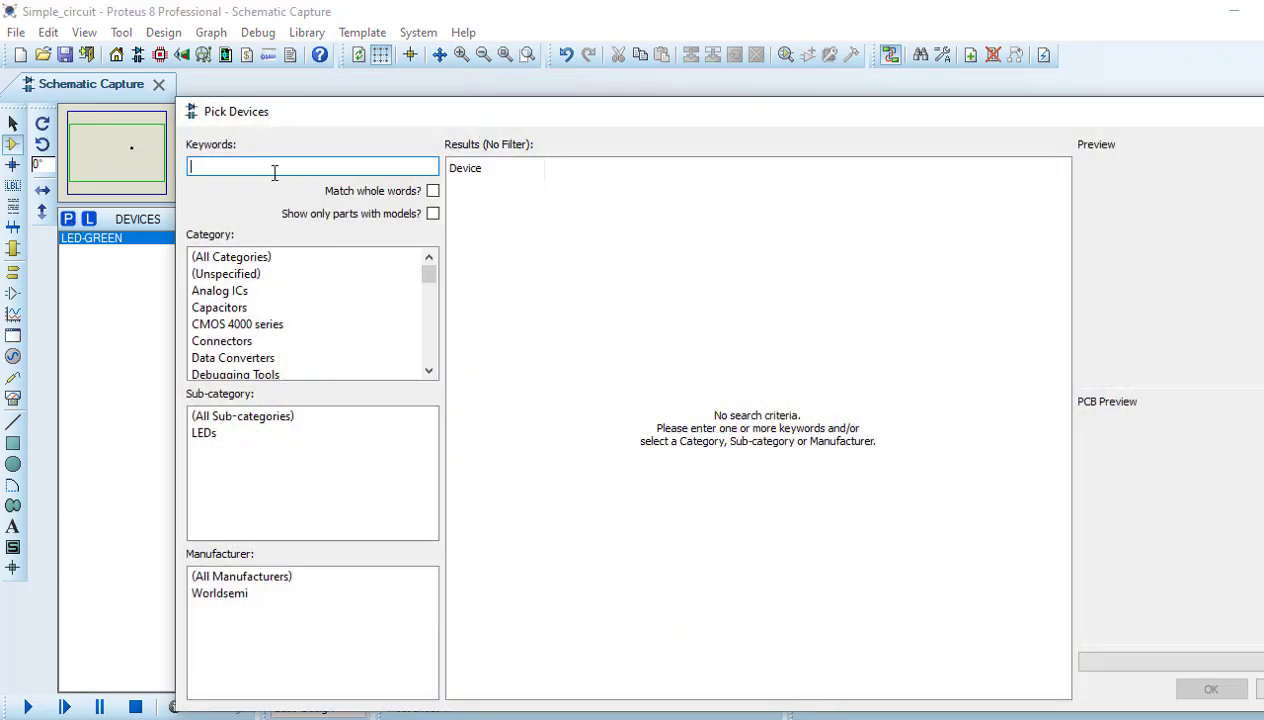
type("batt")
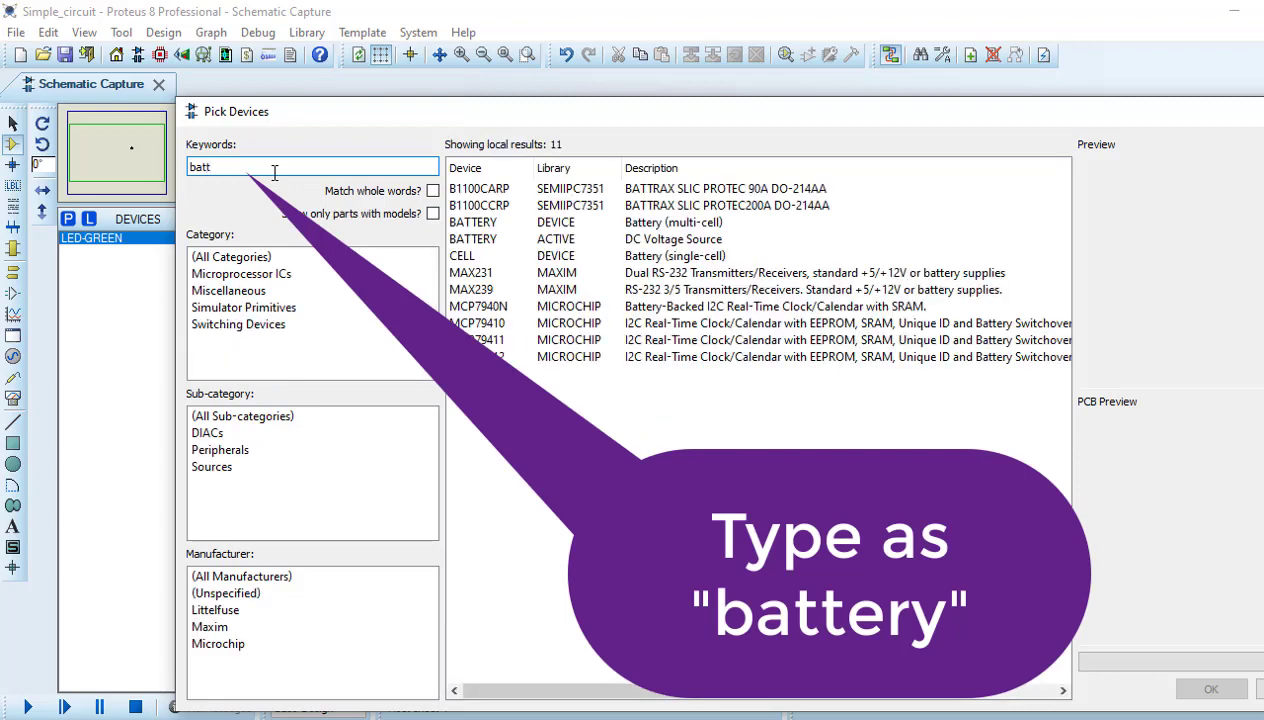
left_click(518, 241)
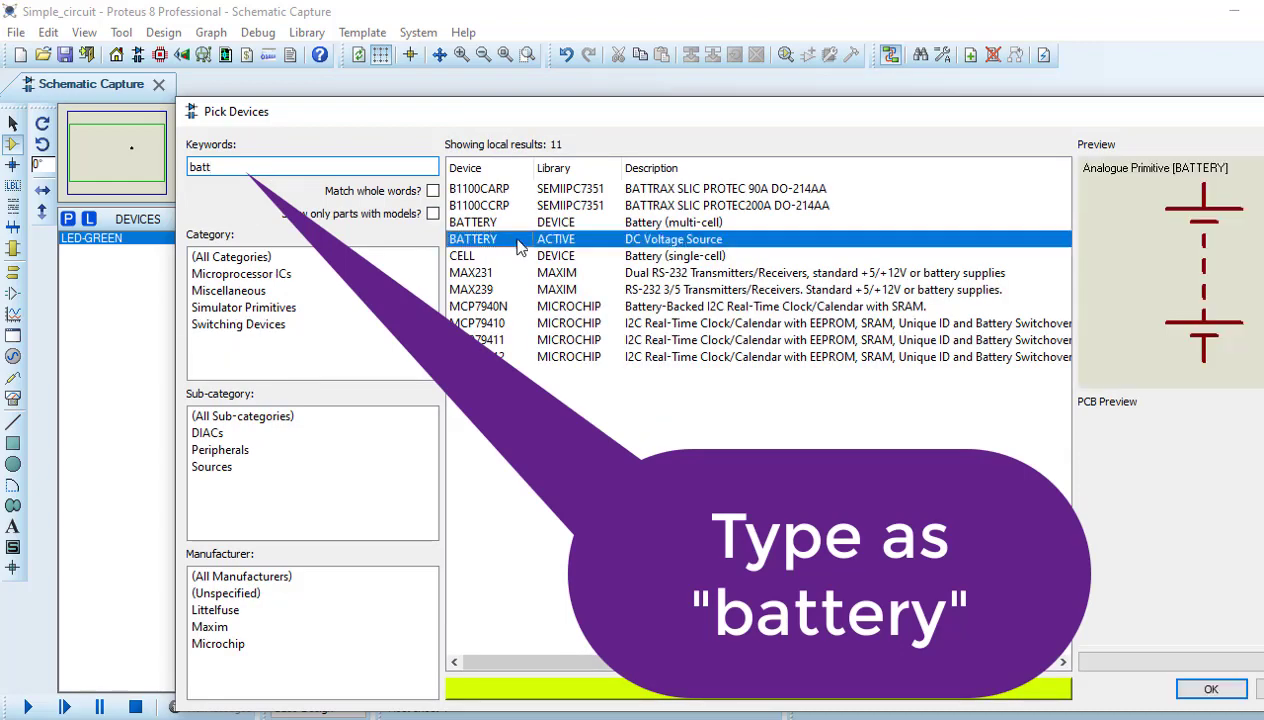
left_click(1209, 690)
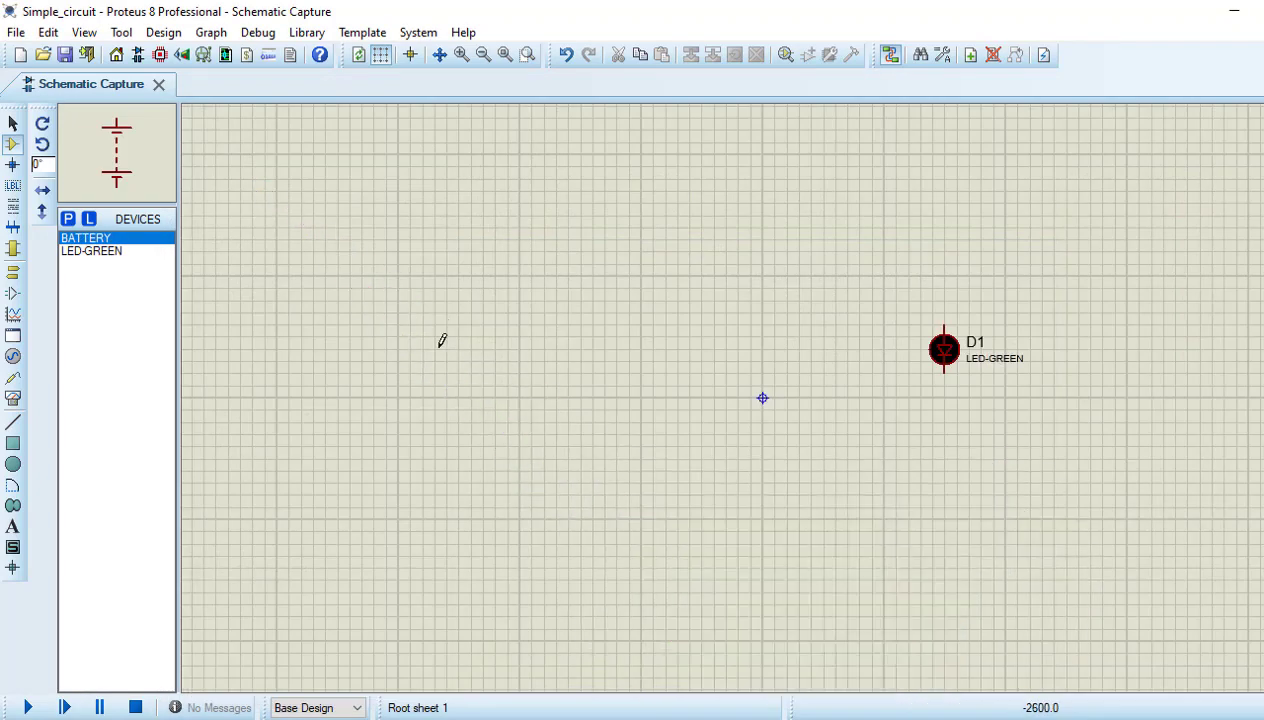
left_click(399, 351)
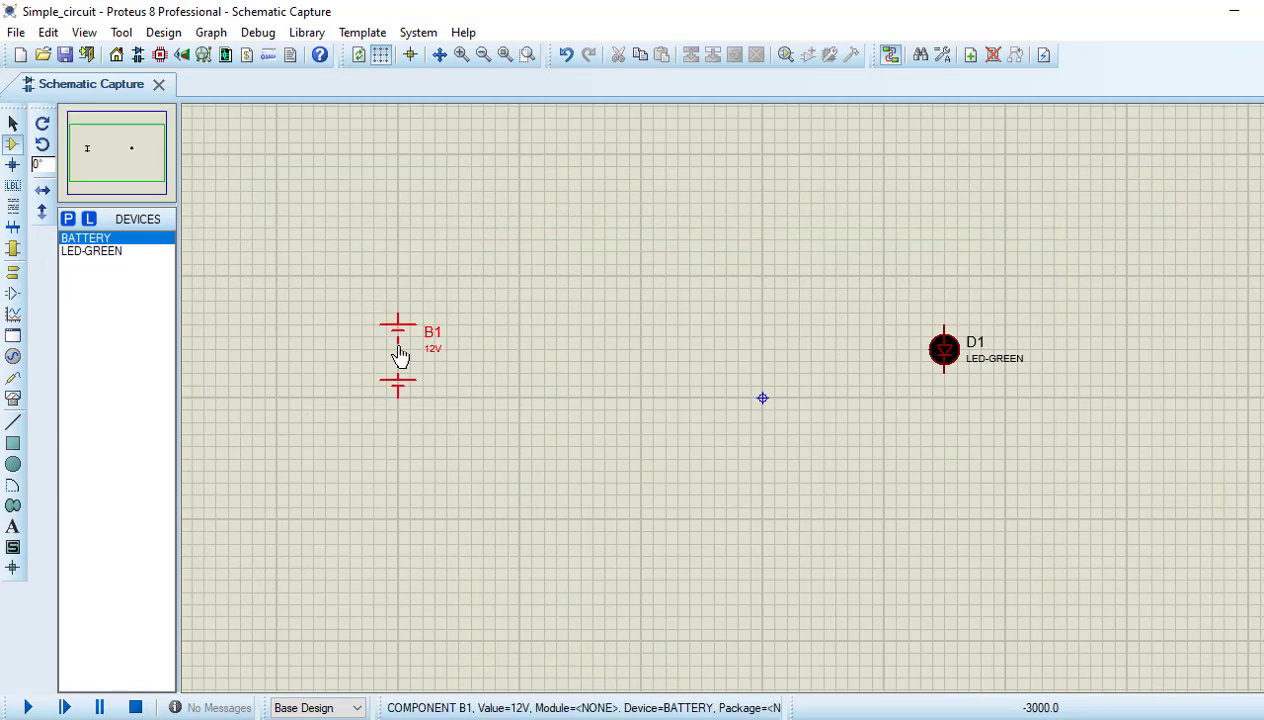
Set the battery's voltage to 5V
right_click(397, 335)
left_click(485, 214)
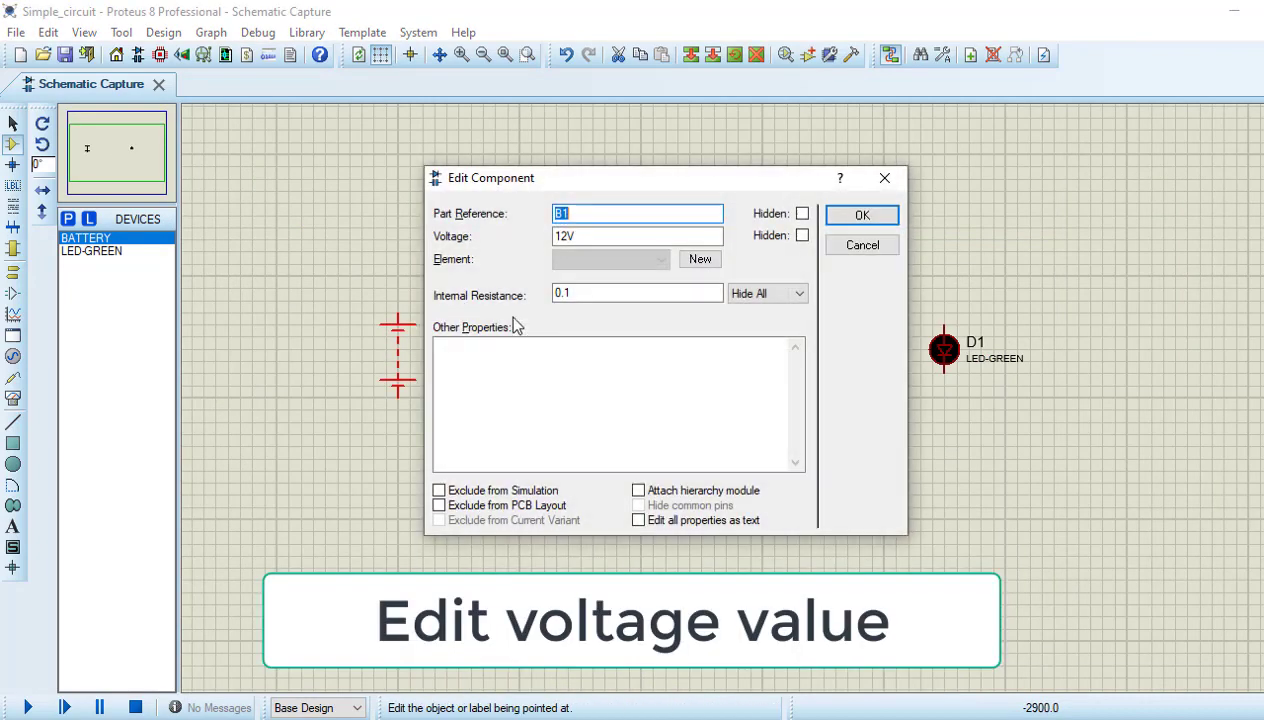
left_click_drag(572, 236, 548, 237)
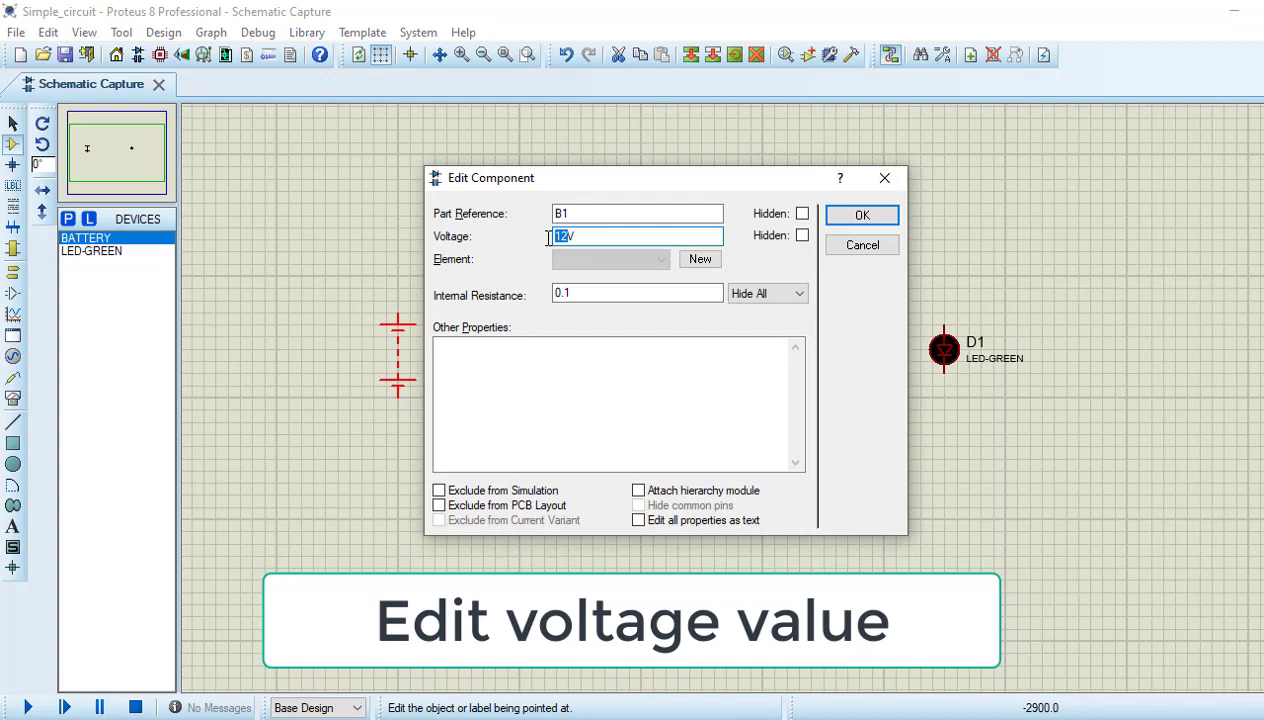
type("5V")
left_click(848, 216)
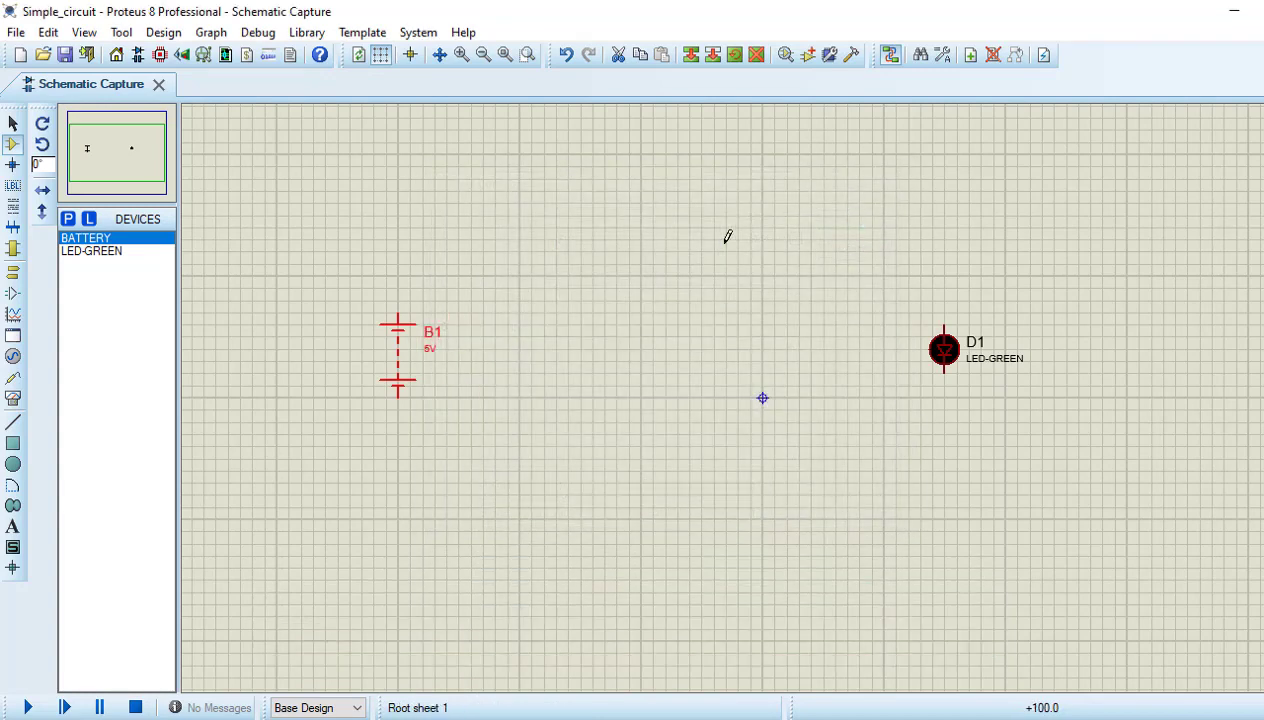
Find SWITCH in the device library with the keyword "switch", place it below the sheet's centre between battery and LED, and mirror it vertically
left_click(42, 212)
left_click(68, 220)
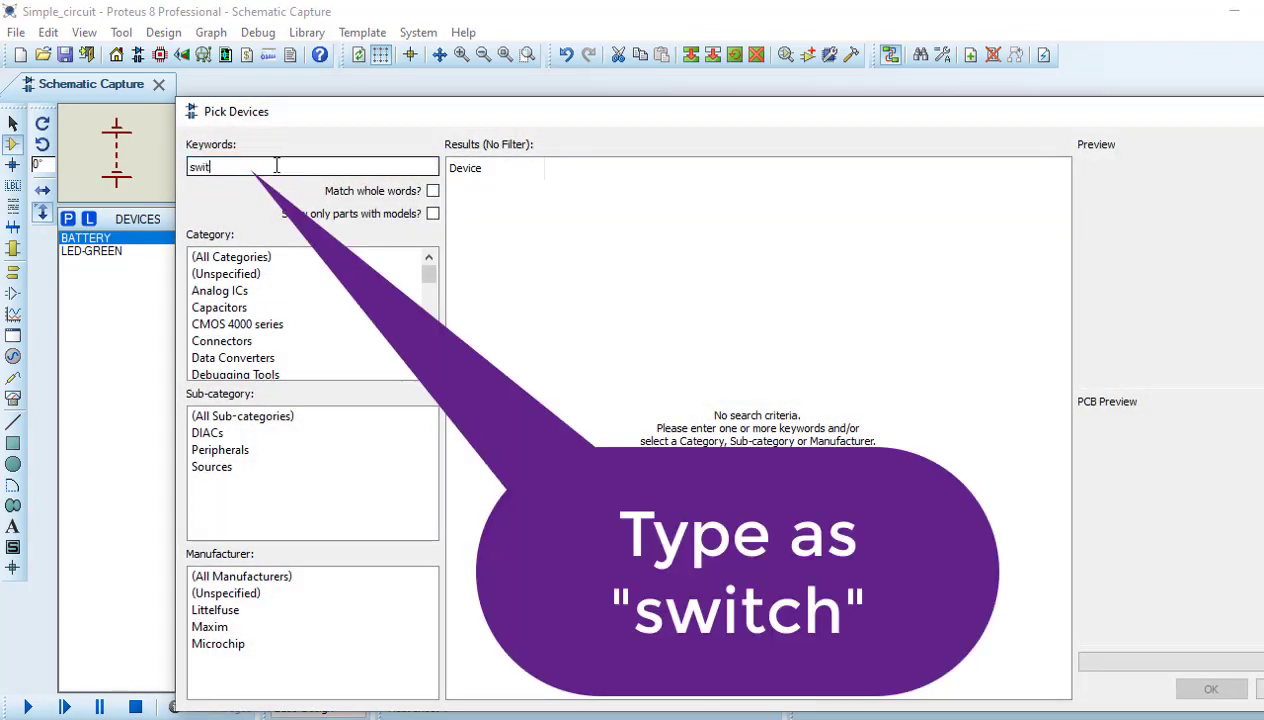
type("switch")
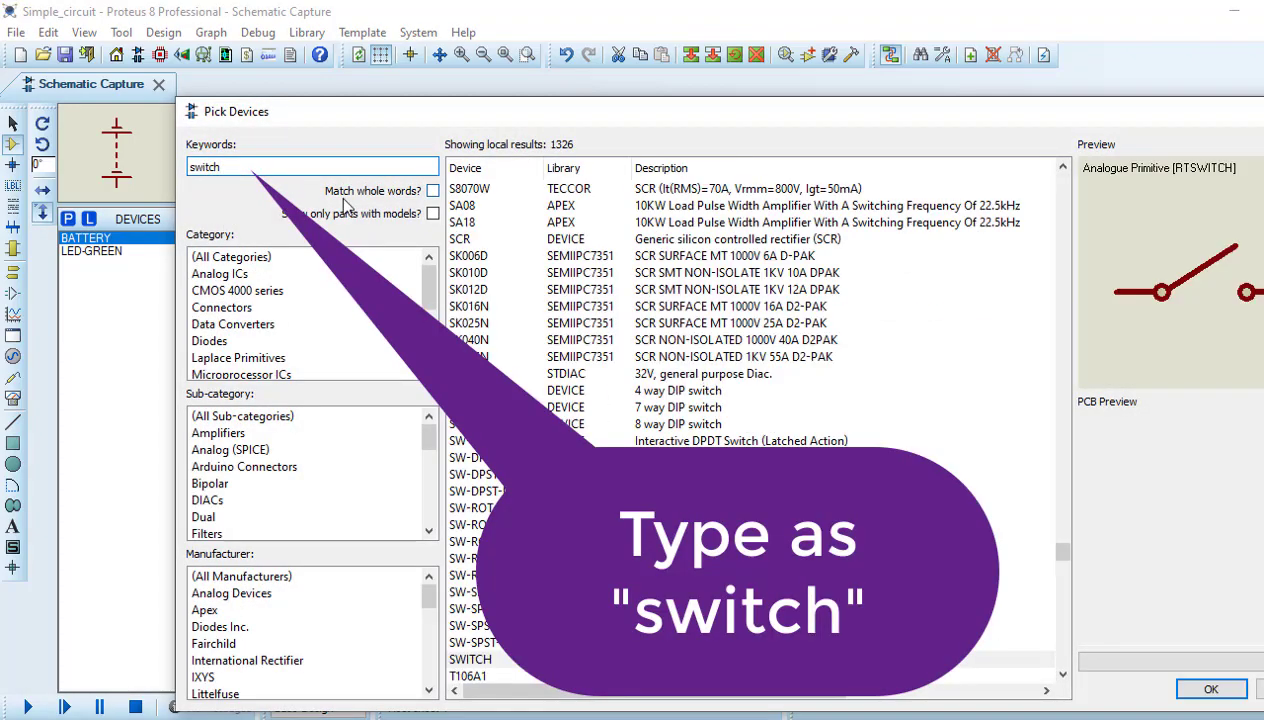
left_click(1210, 688)
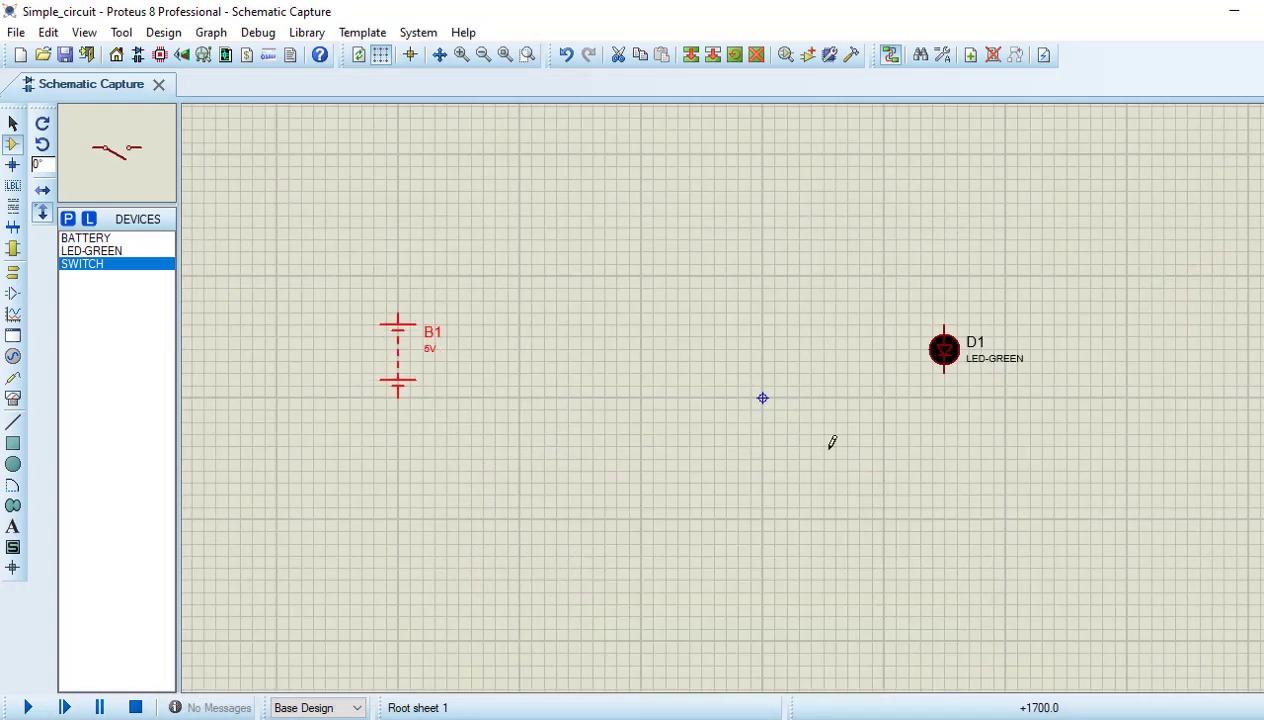
left_click(577, 223)
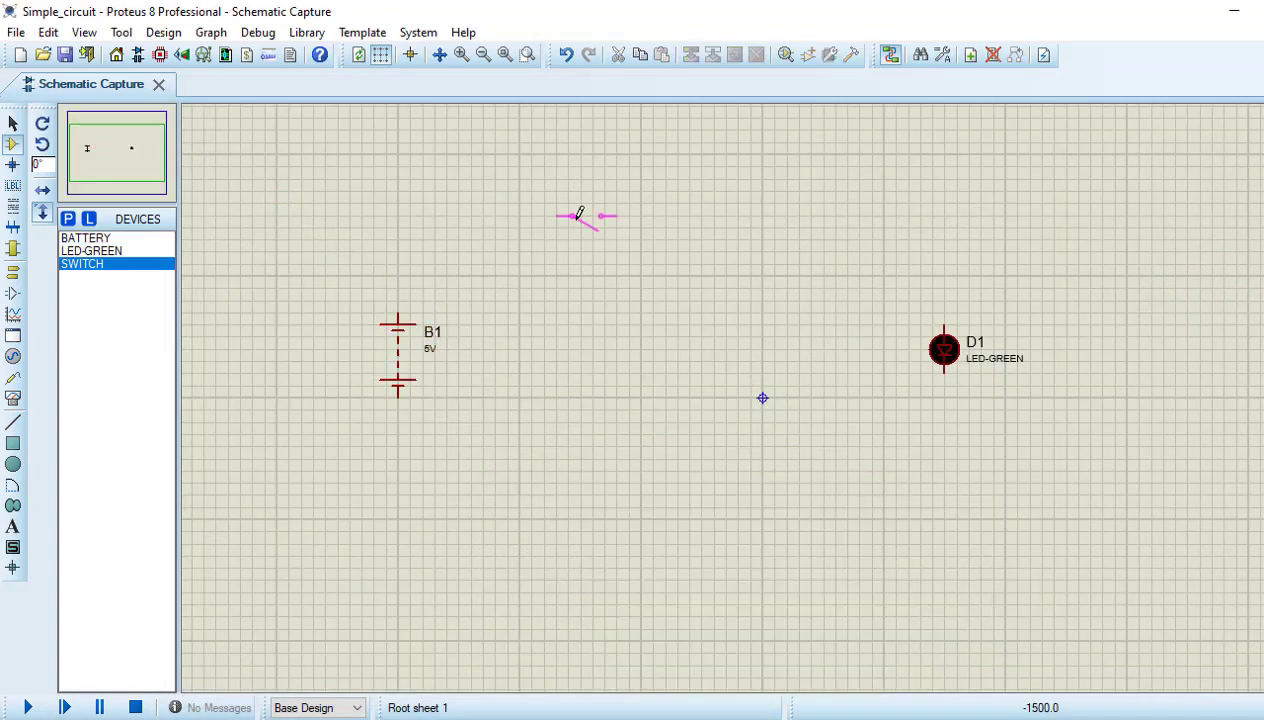
left_click(662, 488)
right_click(676, 494)
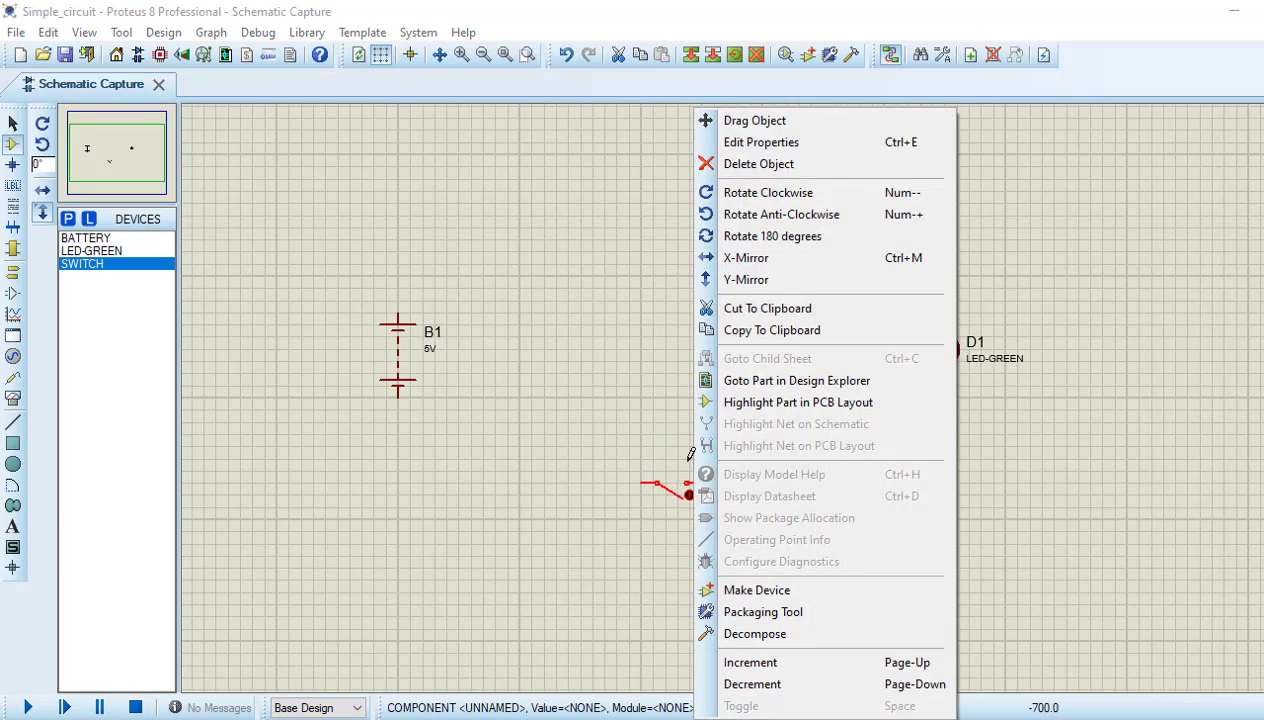
left_click(737, 281)
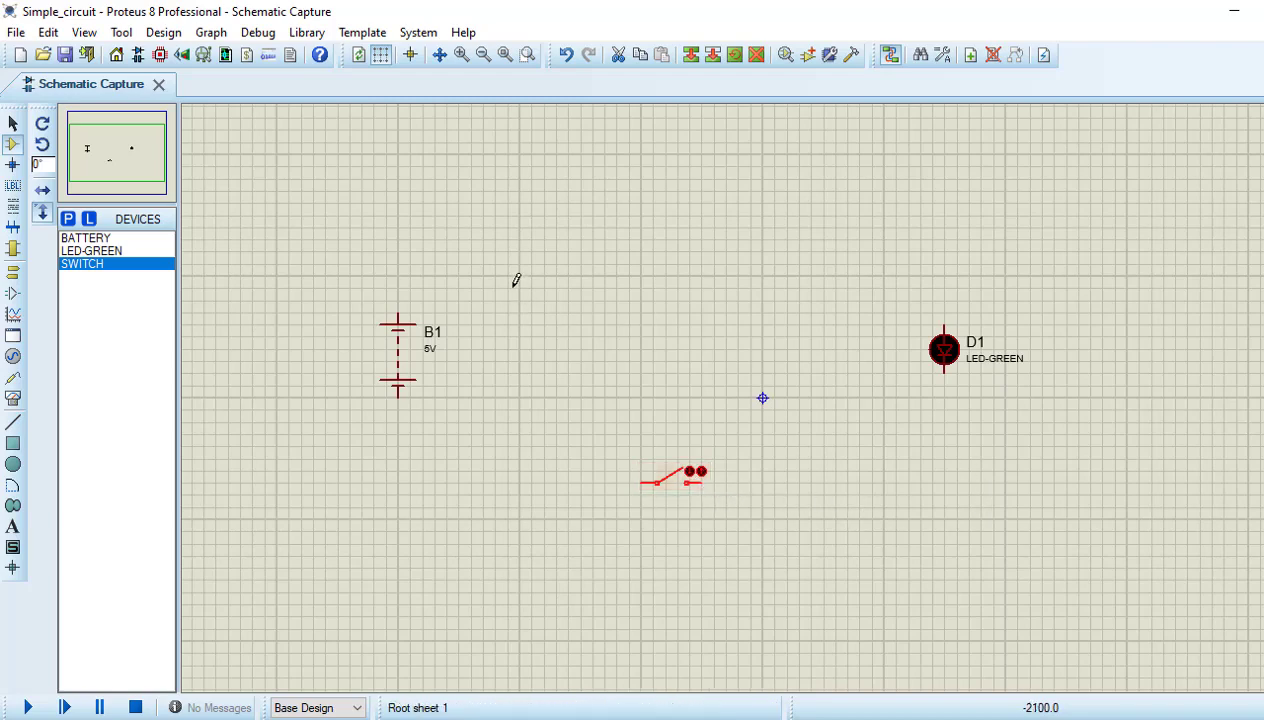
Find the analog primitive RESISTOR in the device library with the keyword "resistor" and place it above the switch, higher than the battery
left_click(70, 222)
type("re")
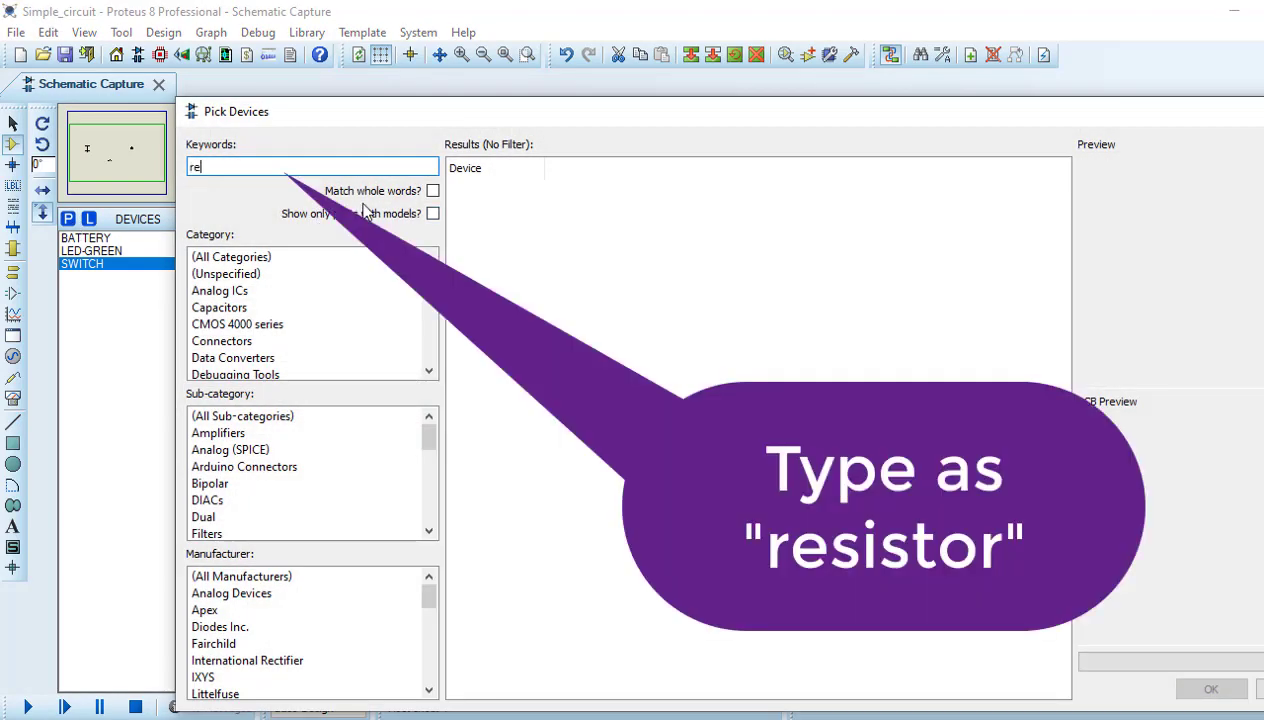
type("si")
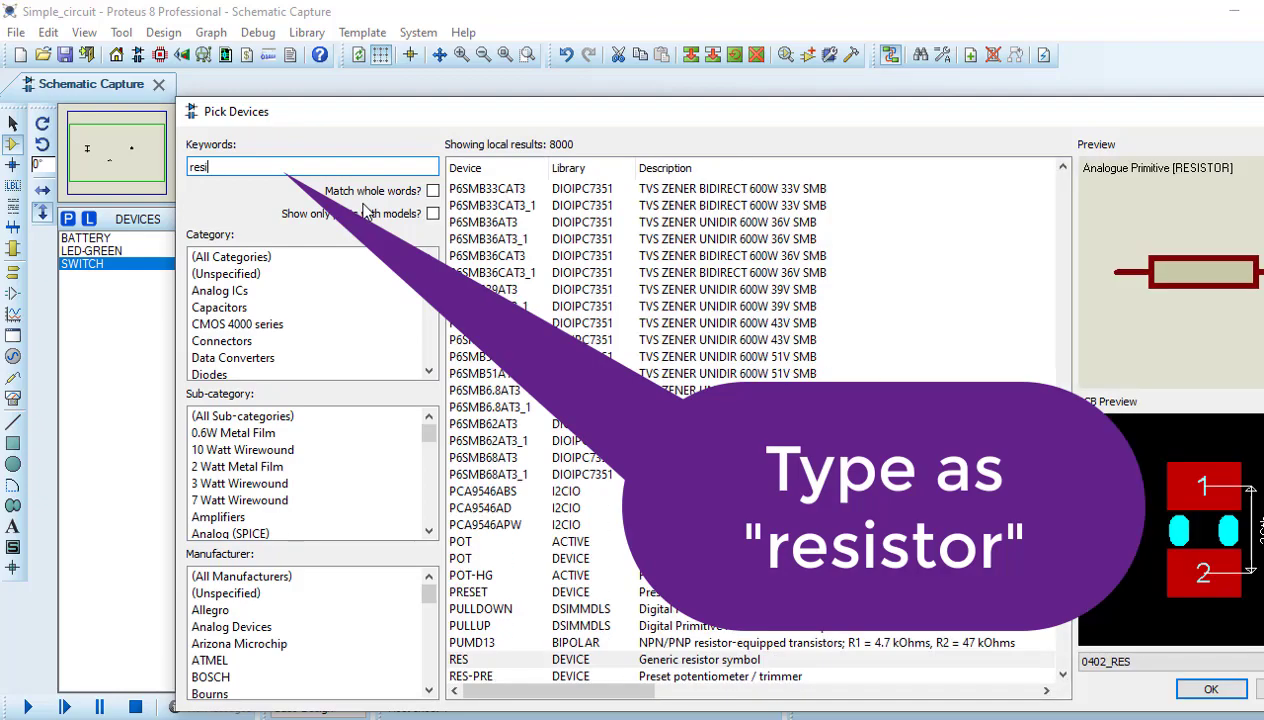
type("s")
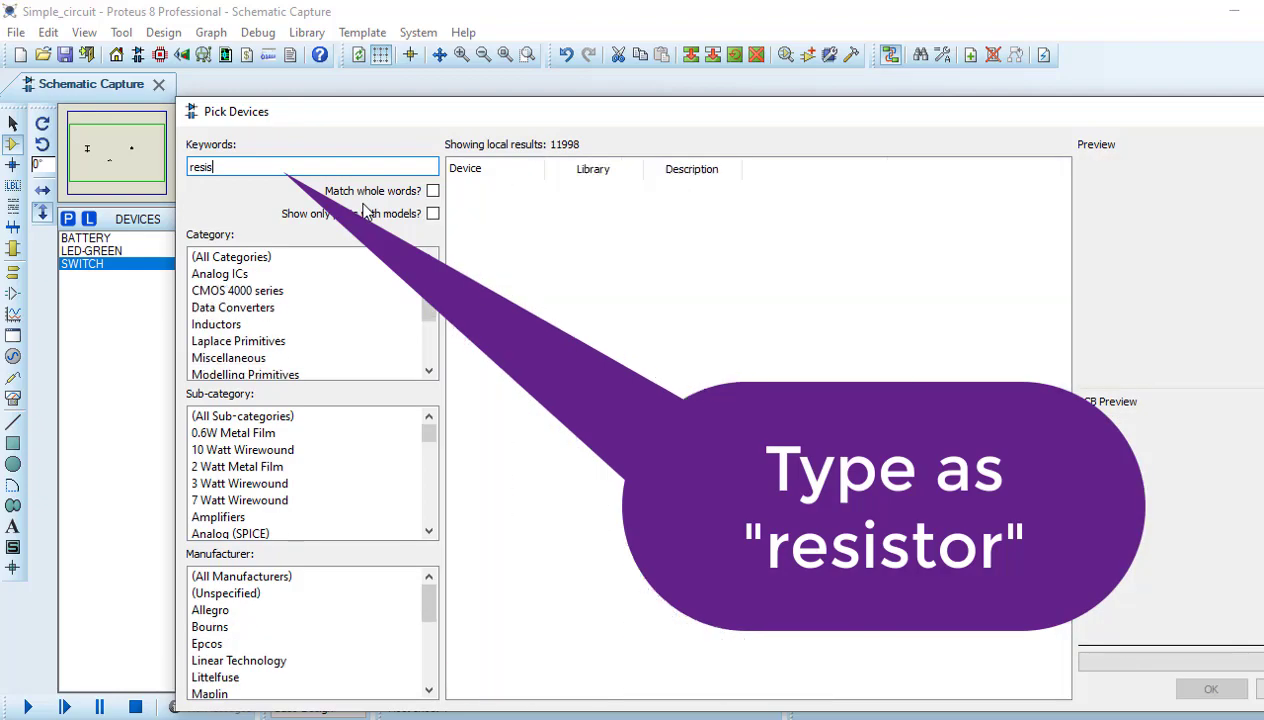
type("tor")
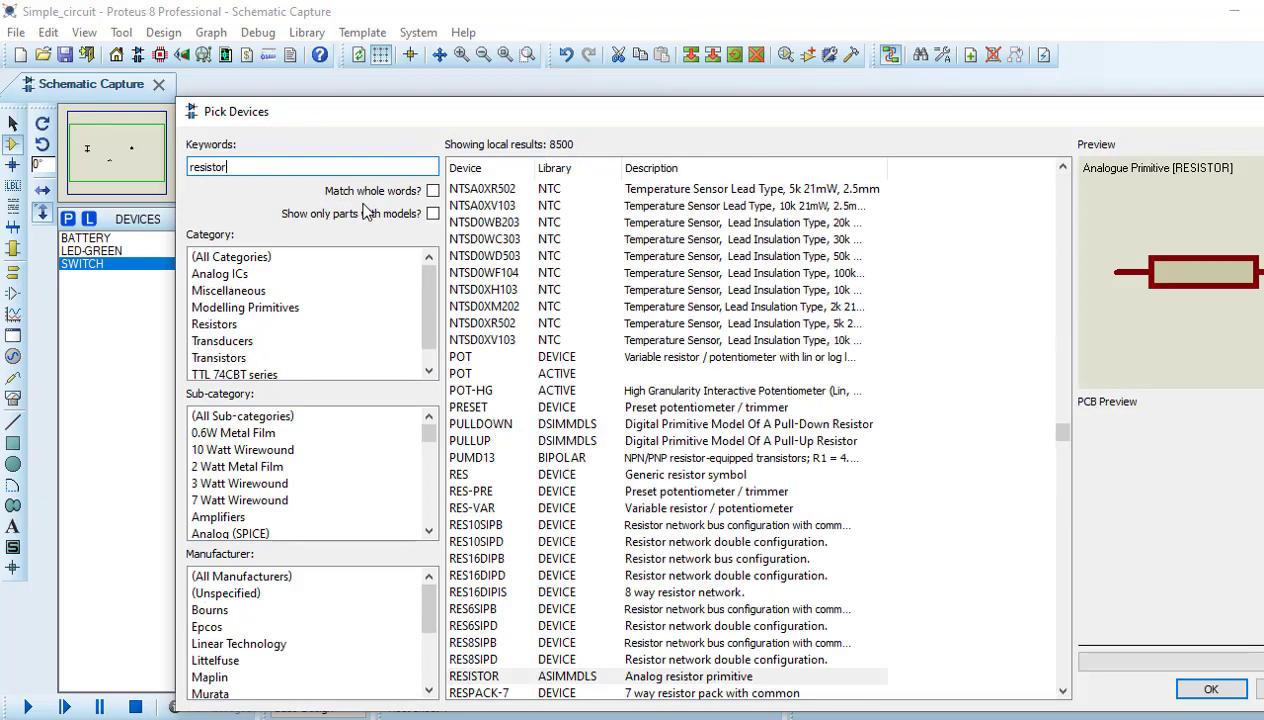
left_click(1231, 699)
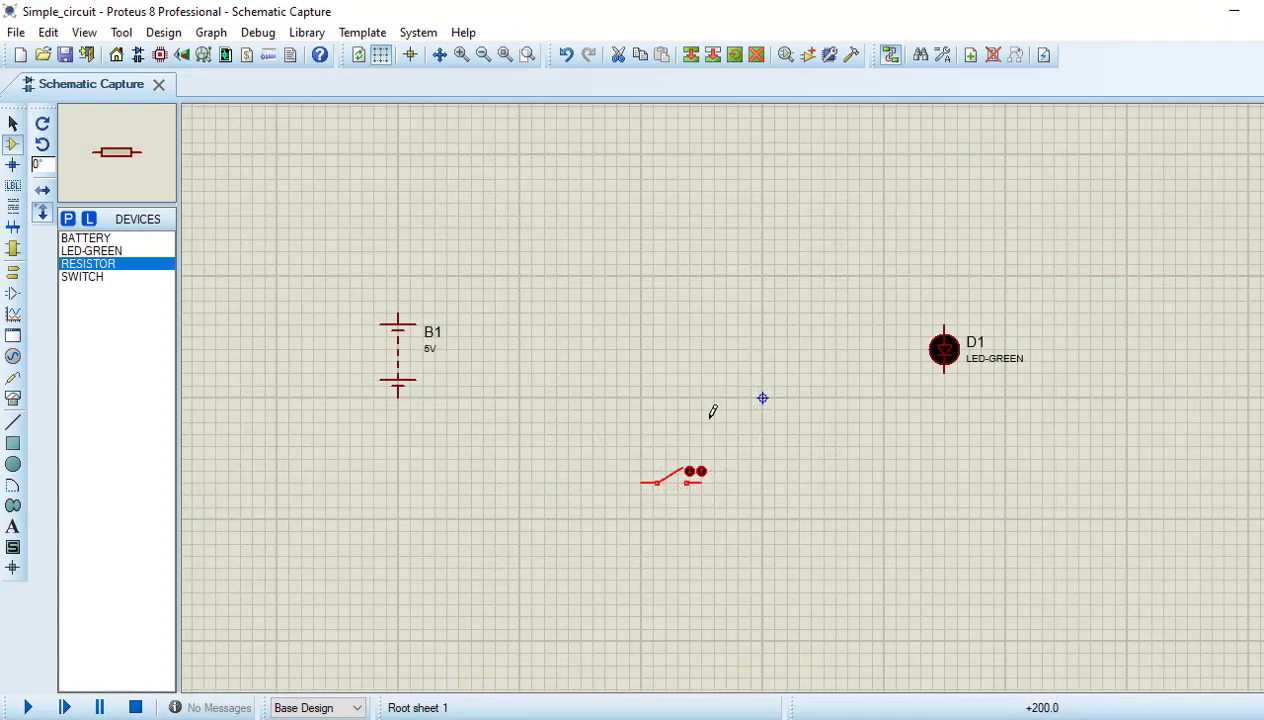
left_click(651, 235)
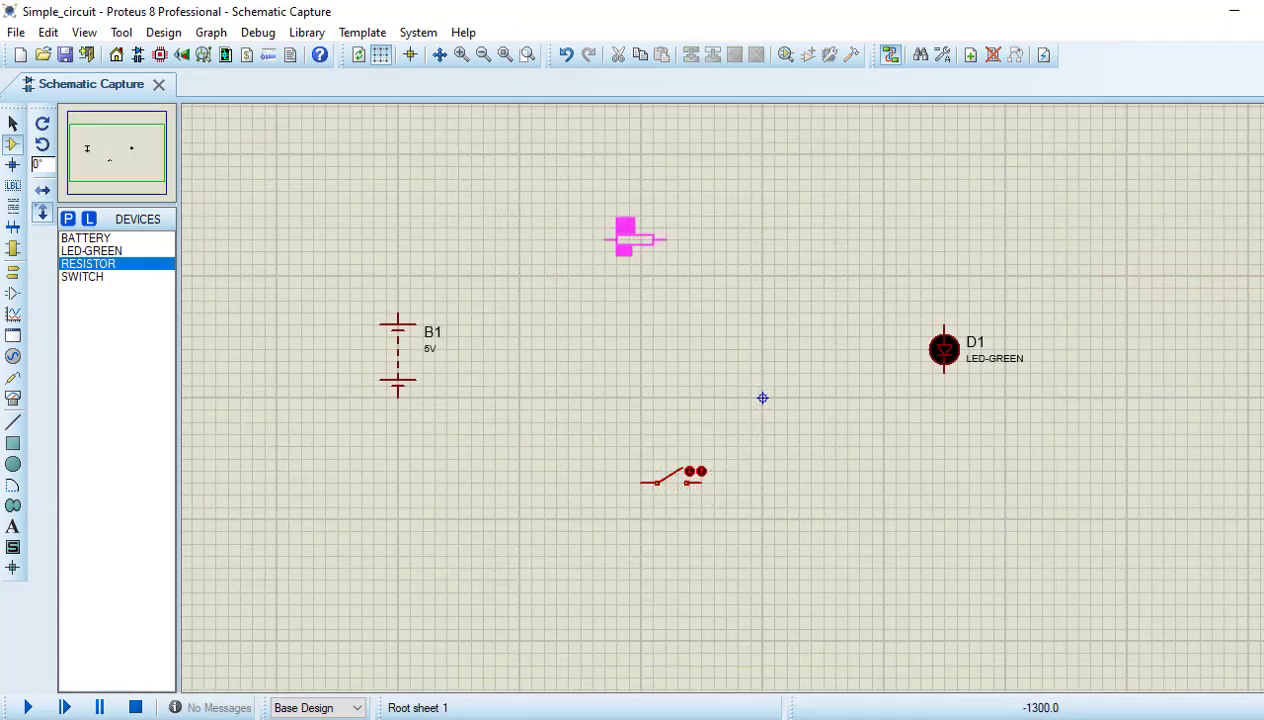
left_click(632, 238)
Set the resistance of resistor R1 to 330R
right_click(645, 238)
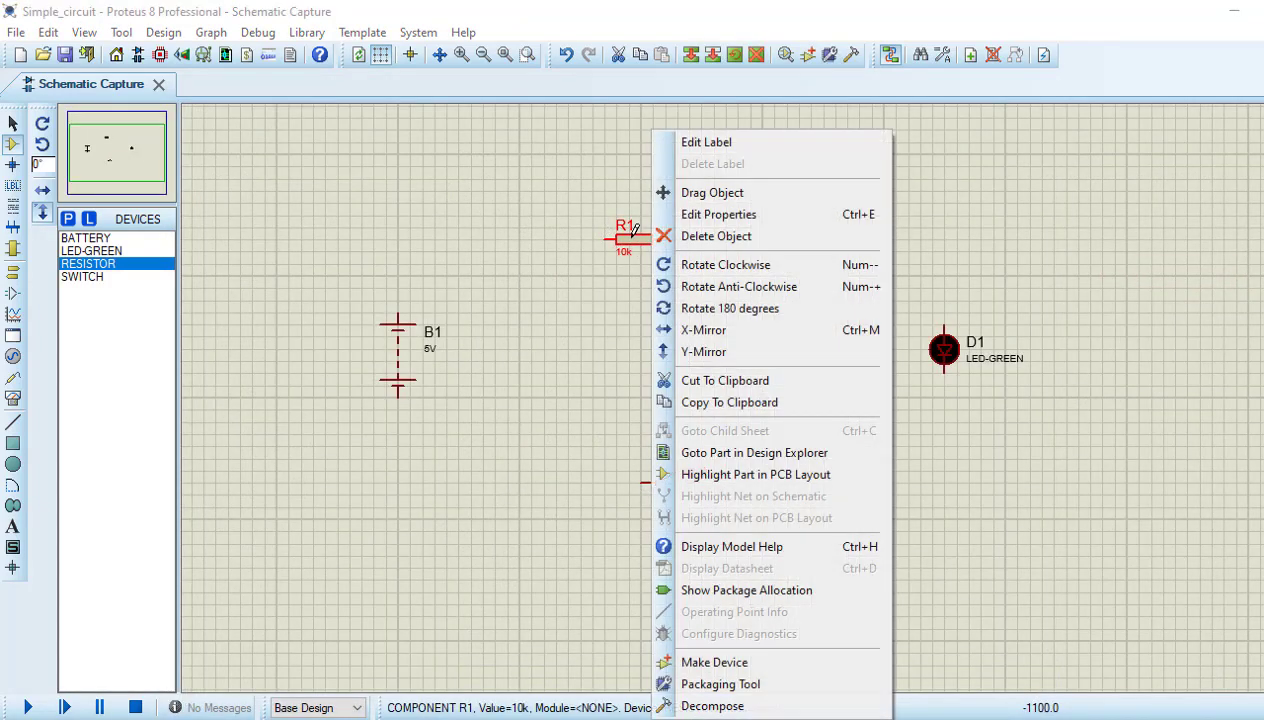
left_click(690, 216)
left_click_drag(578, 243, 557, 243)
type("330")
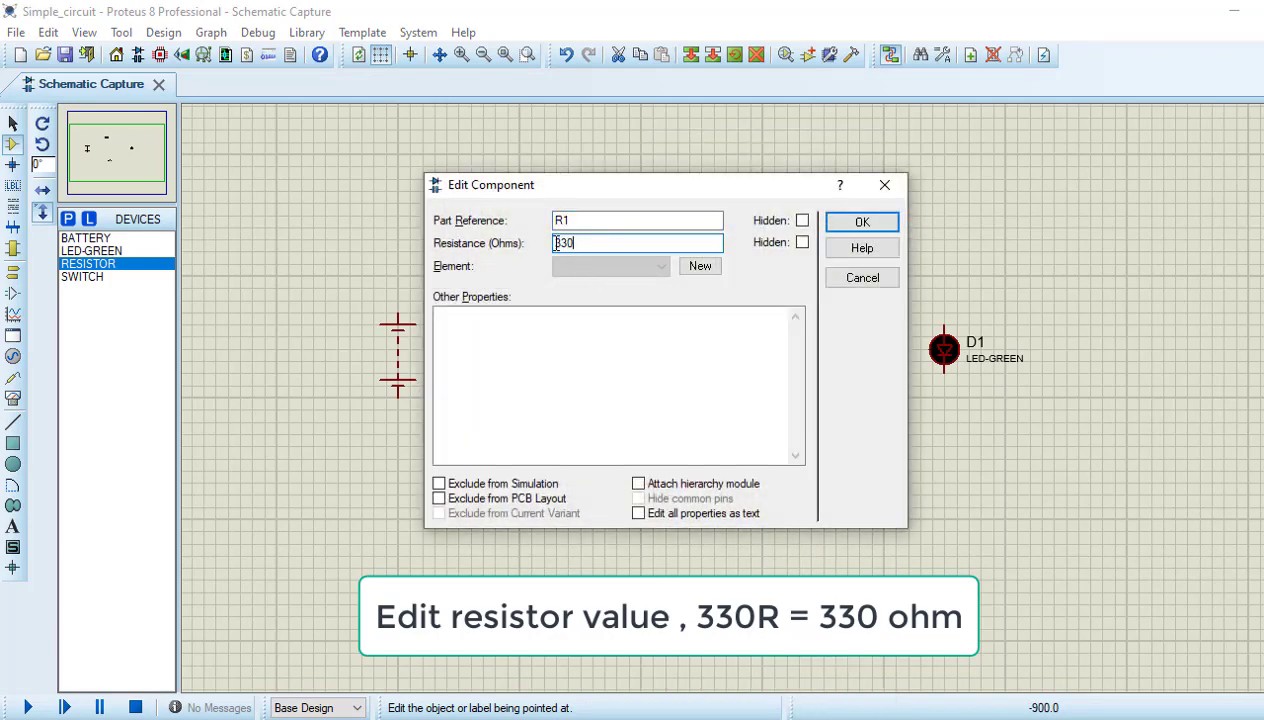
type("R")
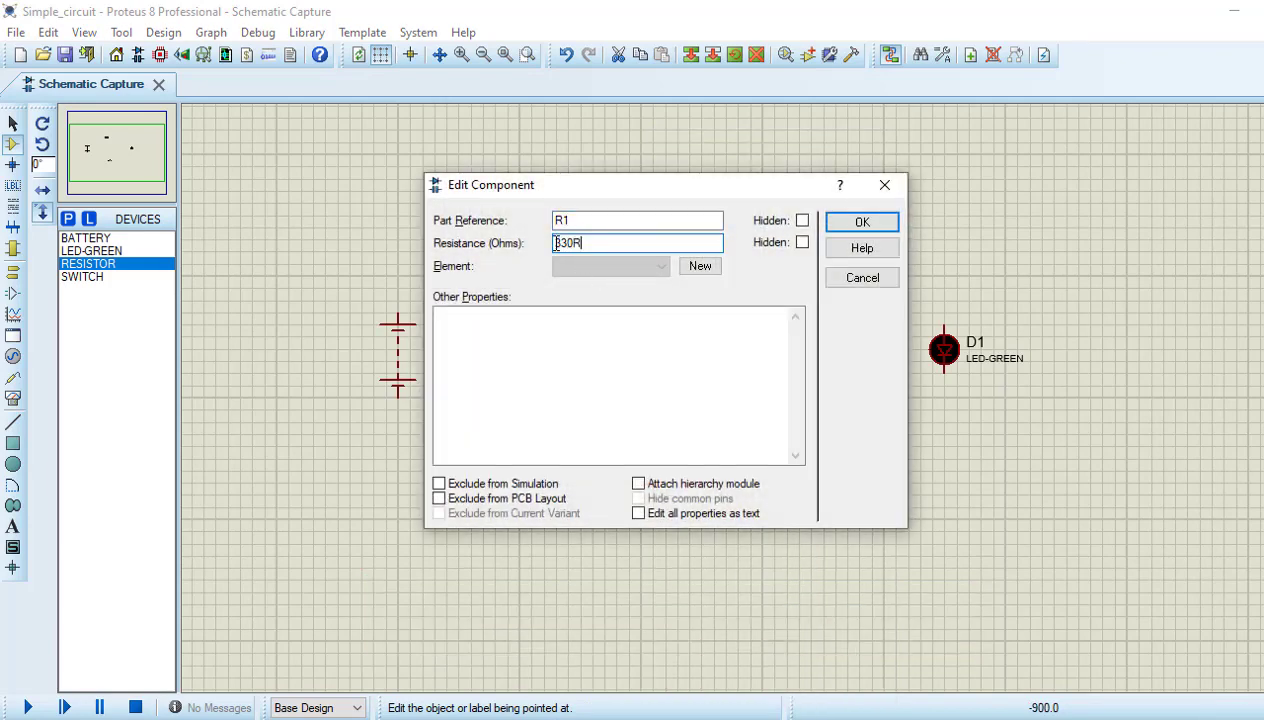
left_click(840, 224)
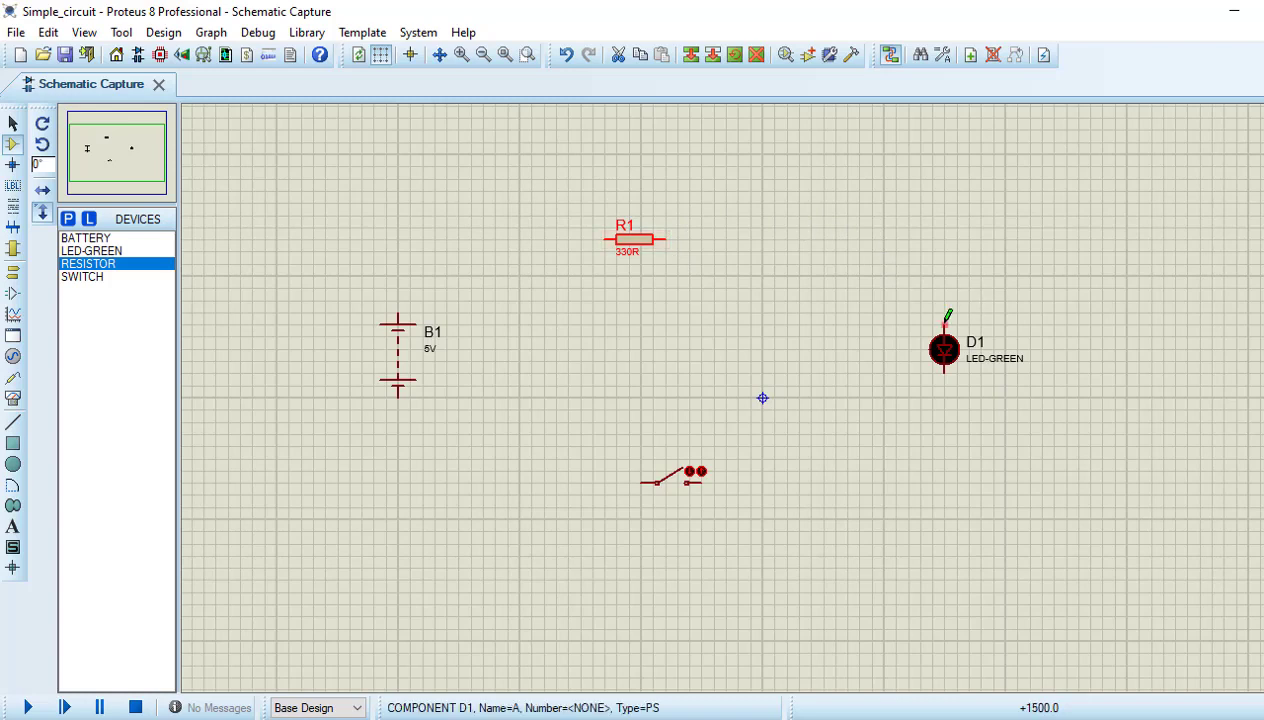
Wire the LED's upper terminal to the resistor's right end and its lower terminal to the switch's right end
left_click(940, 318)
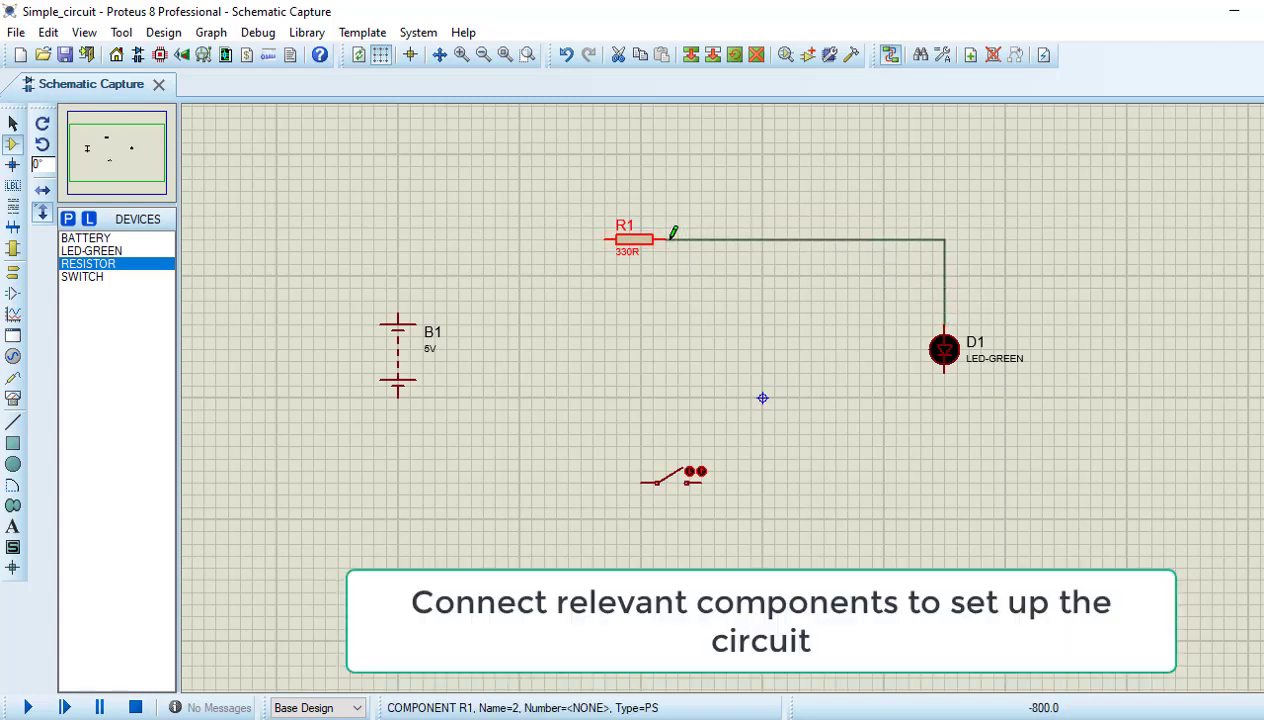
left_click(663, 239)
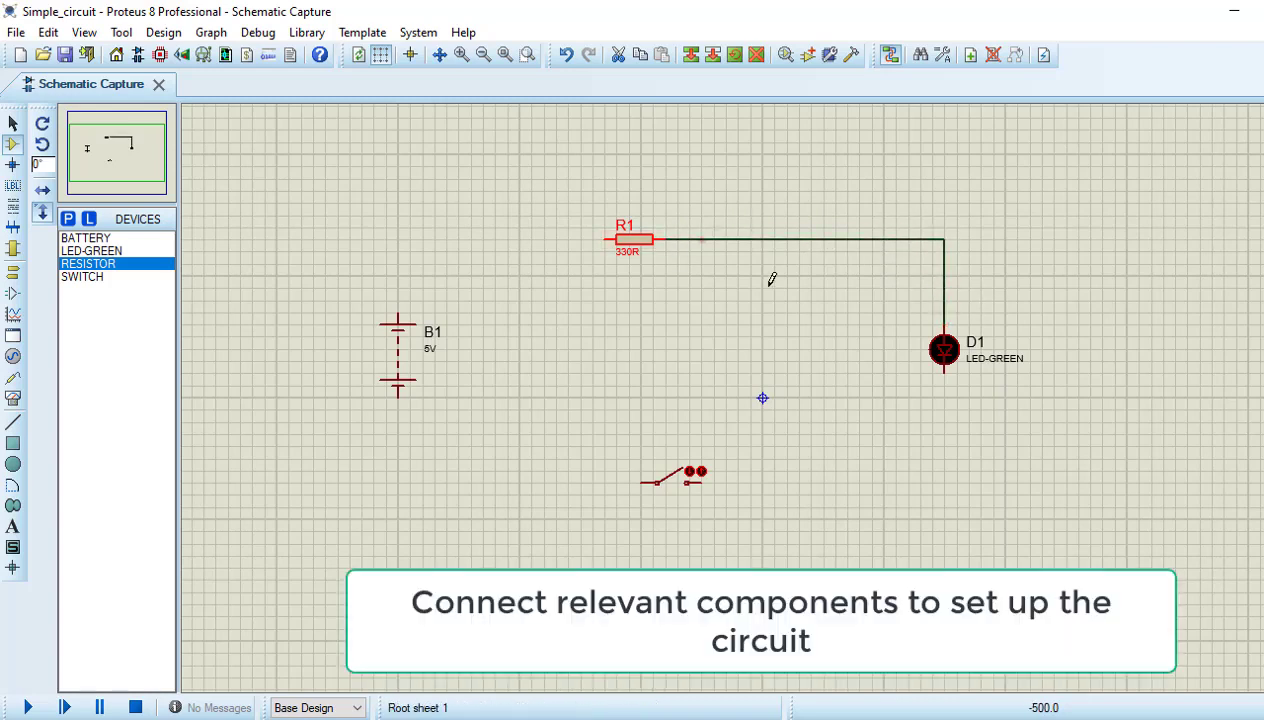
left_click(705, 483)
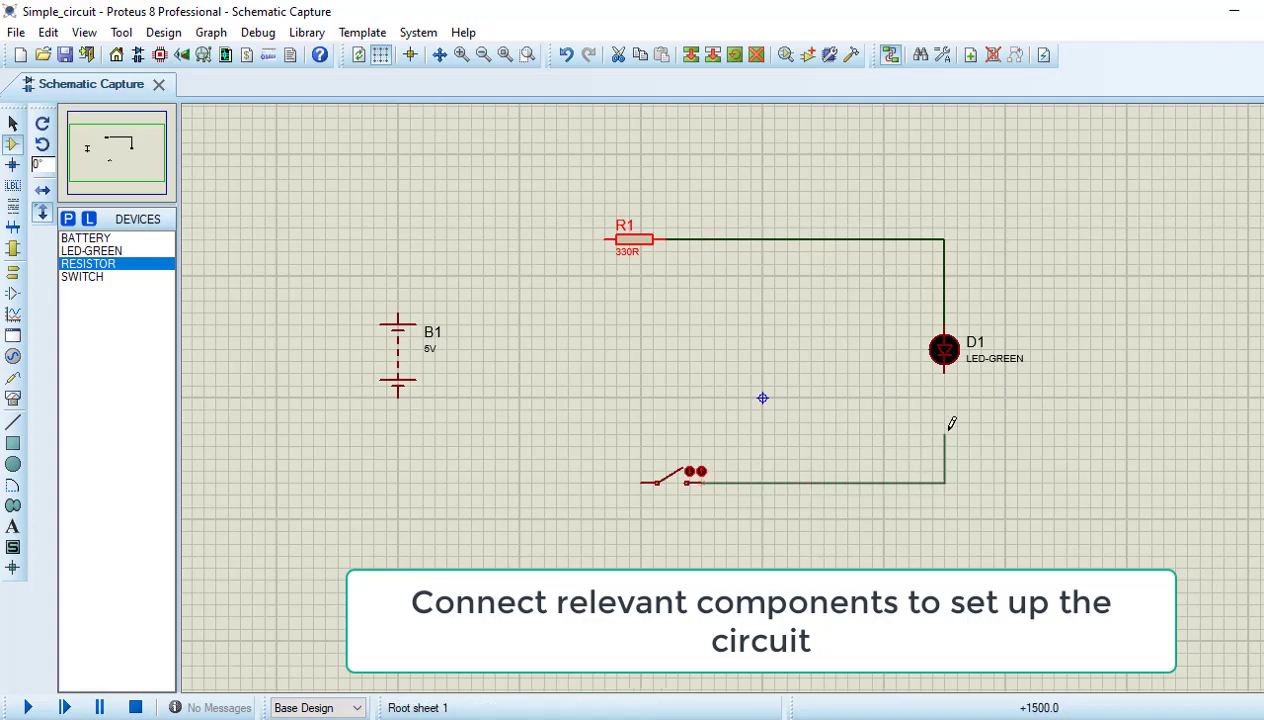
left_click(946, 374)
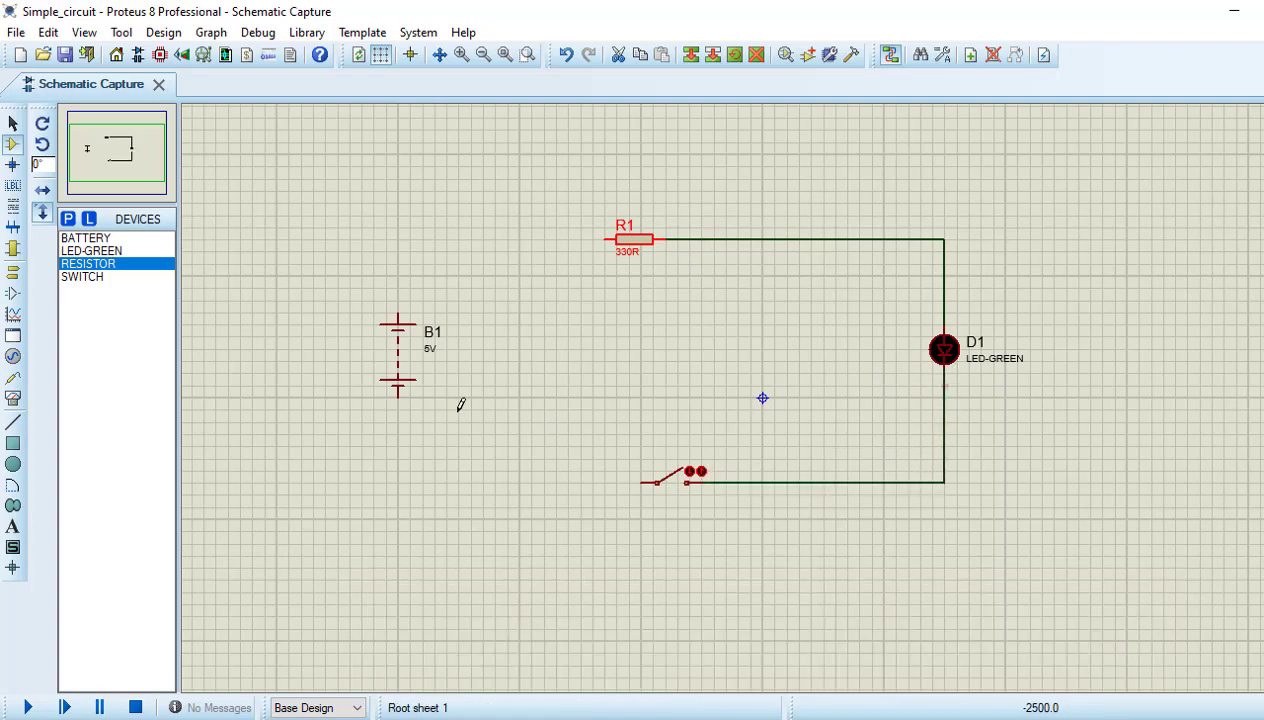
Wire the battery's lower terminal to the switch's left end and its upper terminal to the resistor's left end
left_click(401, 390)
left_click(645, 482)
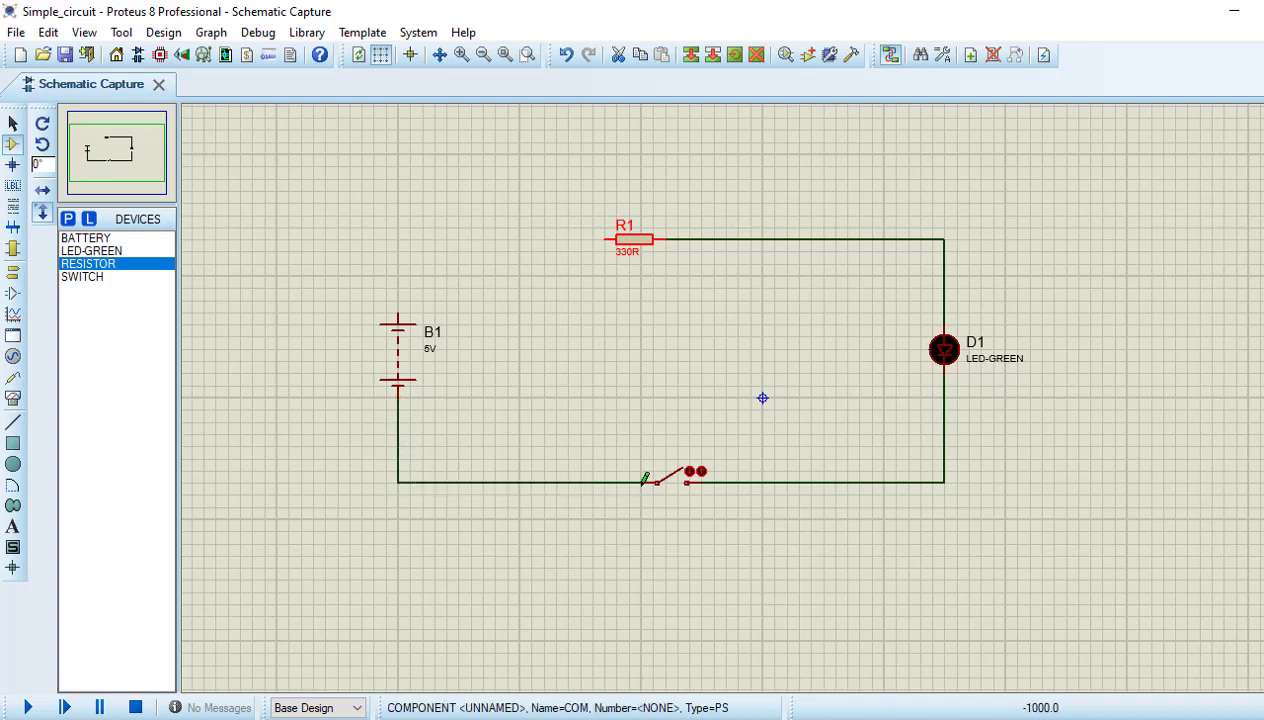
left_click(398, 314)
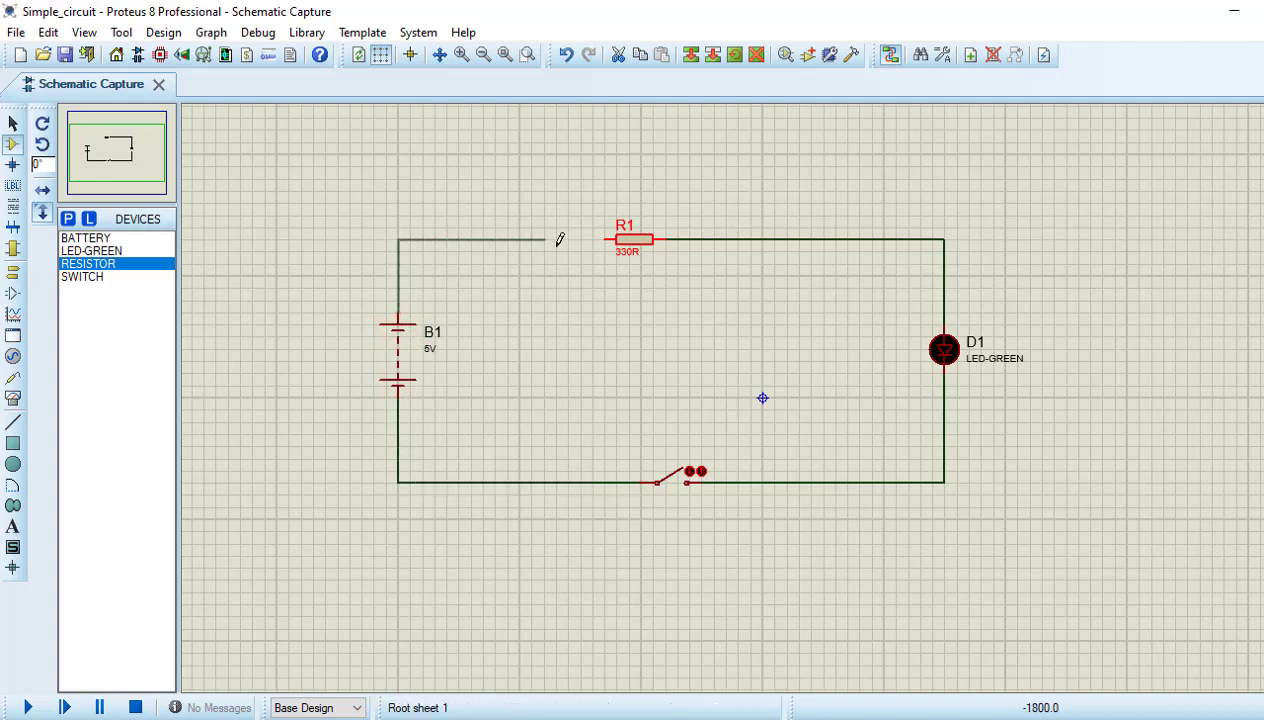
left_click(606, 239)
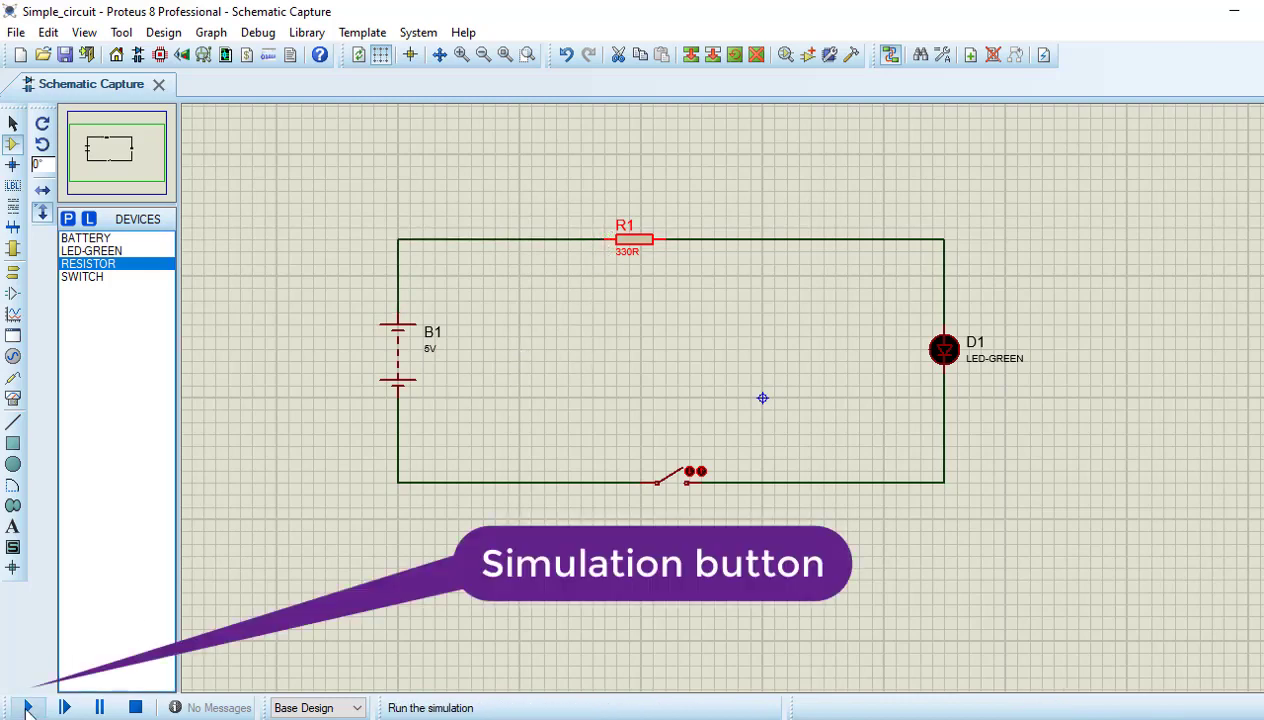
Test the LED by running the simulation and repeatedly closing and opening the switch, ending with the simulation stopped
left_click(27, 708)
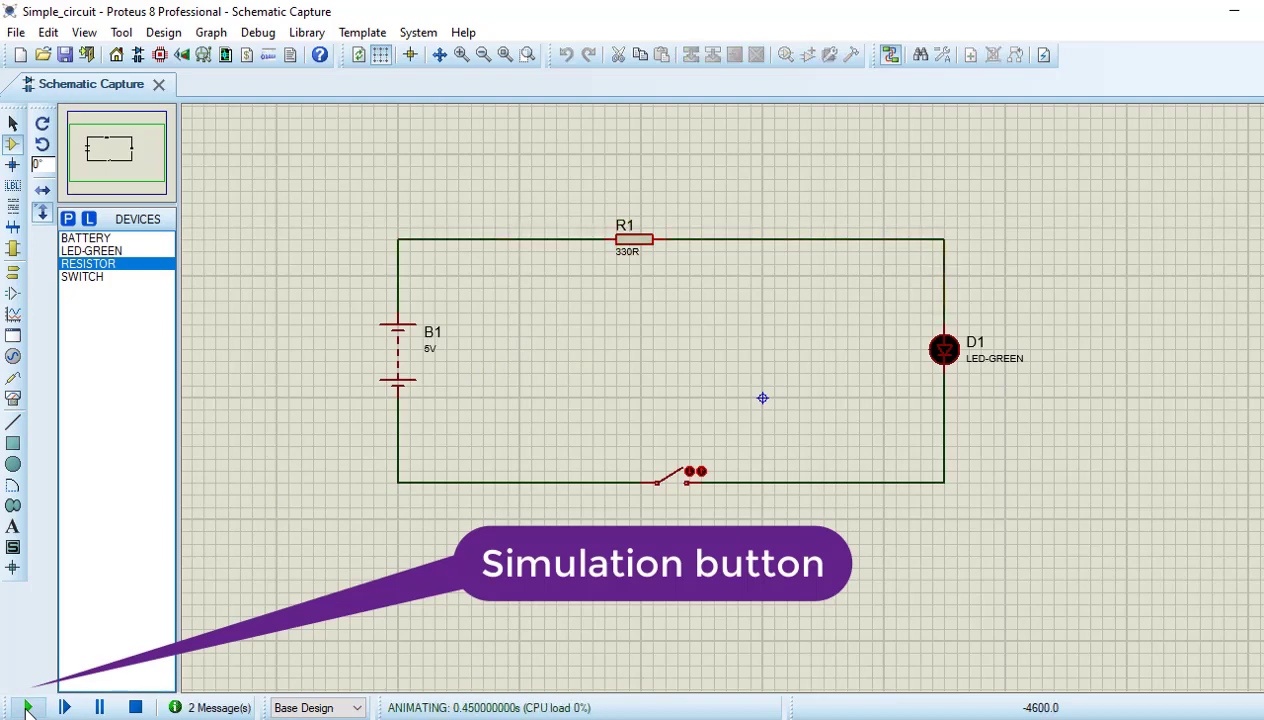
left_click(680, 485)
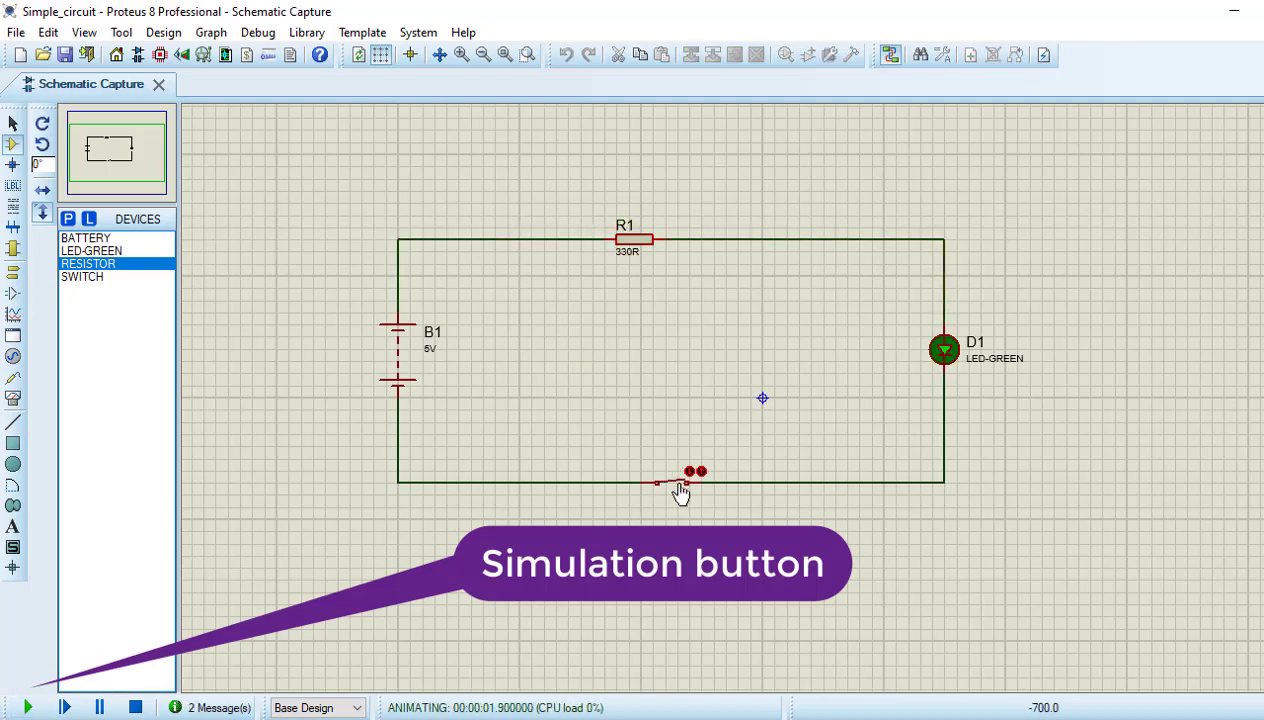
left_click(680, 486)
left_click(680, 486)
left_click(680, 486)
left_click(680, 486)
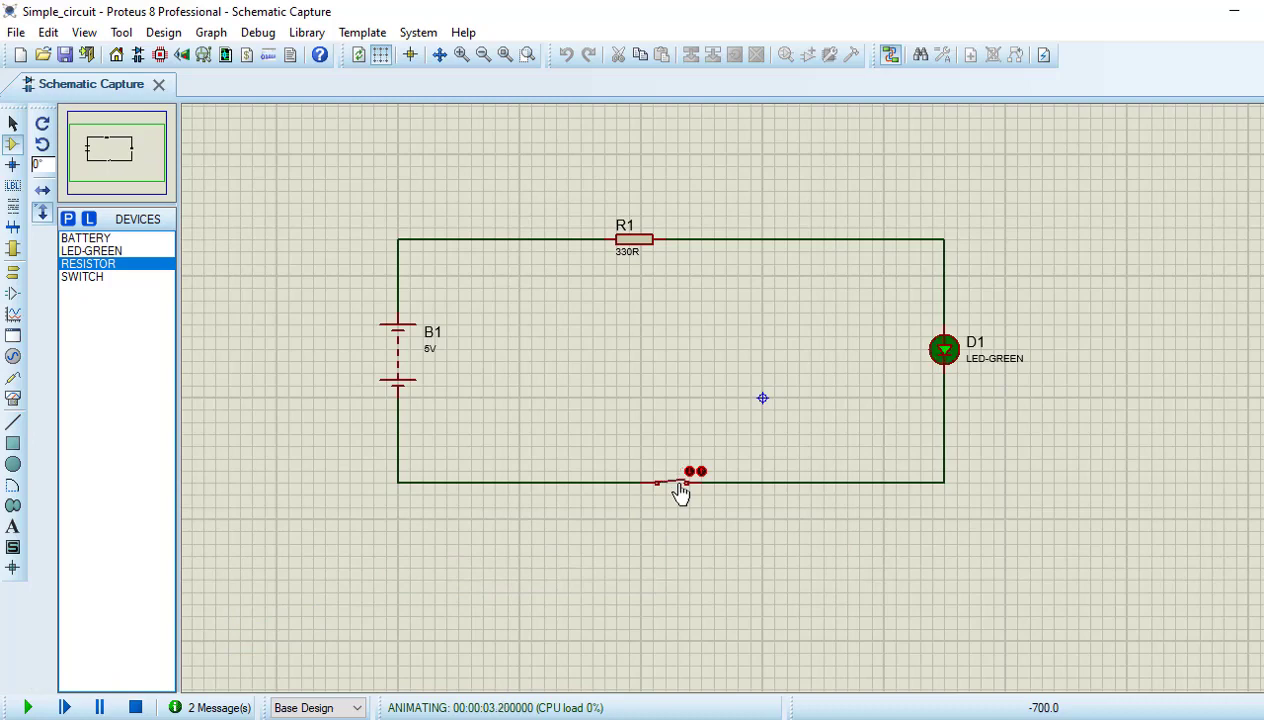
left_click(680, 486)
left_click(680, 486)
left_click(680, 486)
left_click(680, 486)
left_click(680, 486)
left_click(680, 486)
left_click(680, 486)
left_click(680, 486)
left_click(680, 486)
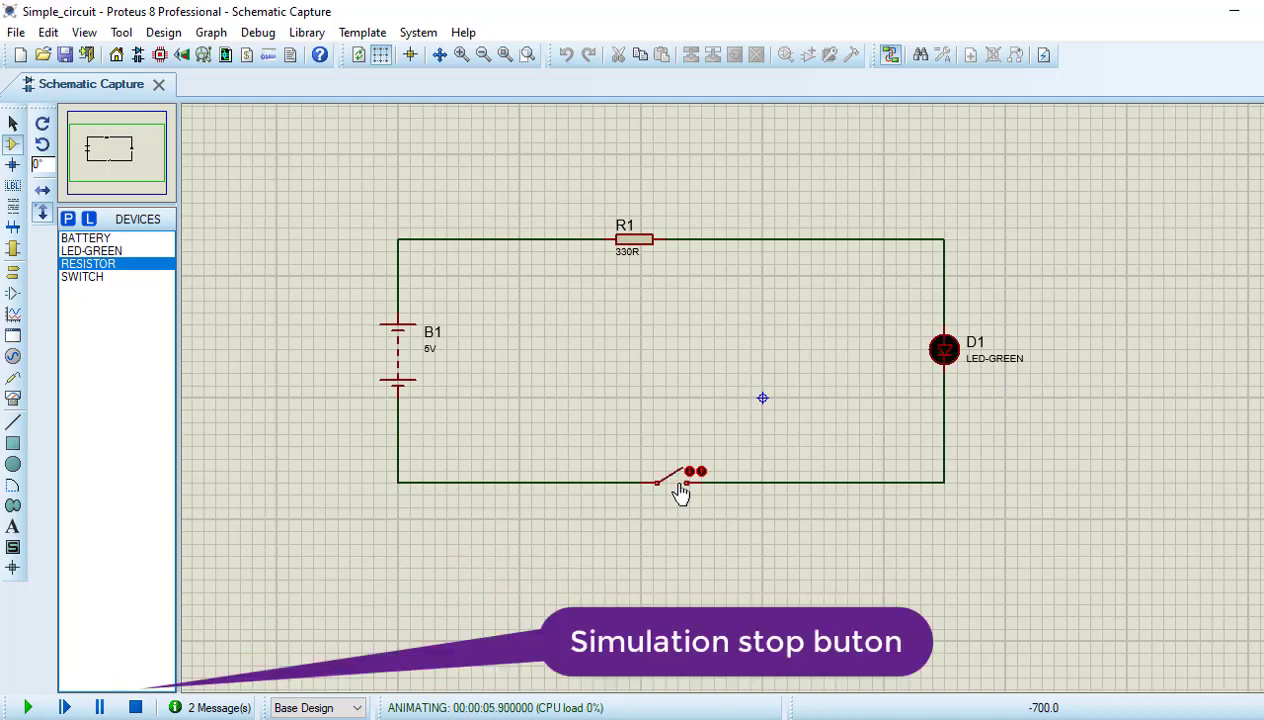
left_click(680, 486)
left_click(680, 486)
left_click(135, 707)
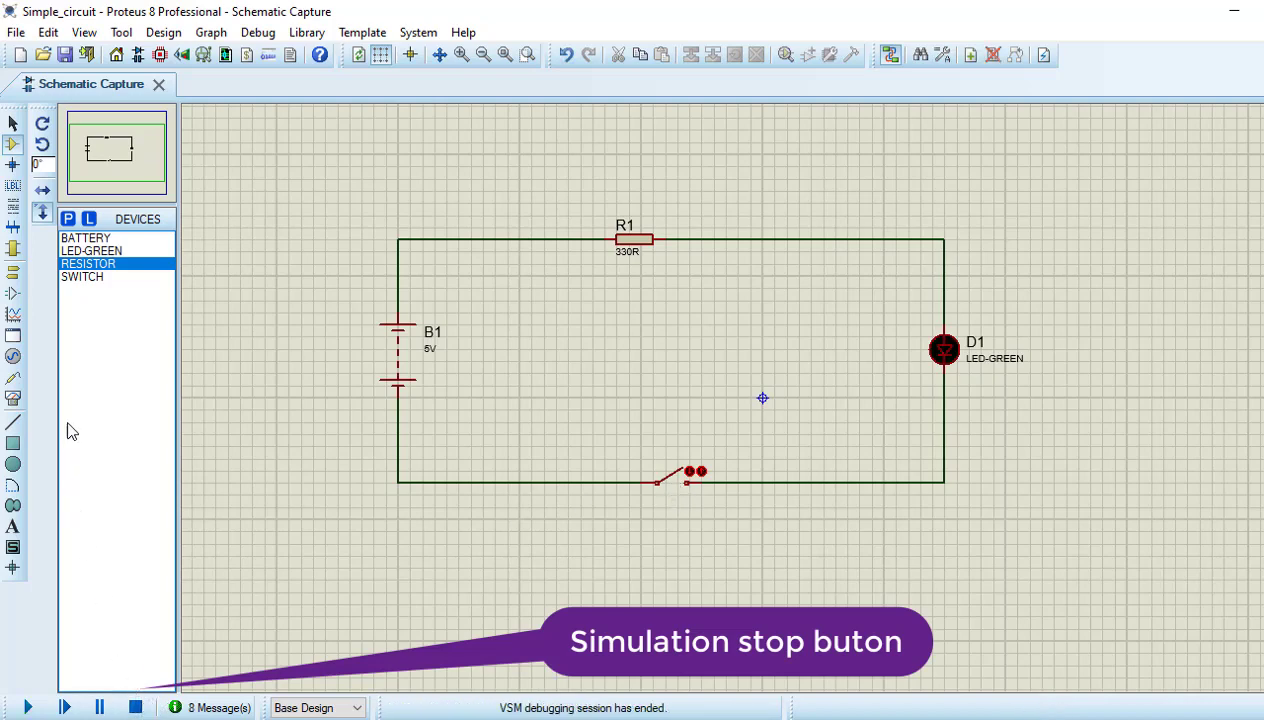
Place a DC VOLTMETER instrument inside the circuit loop, to the right of the battery and below the upper wire
left_click(13, 399)
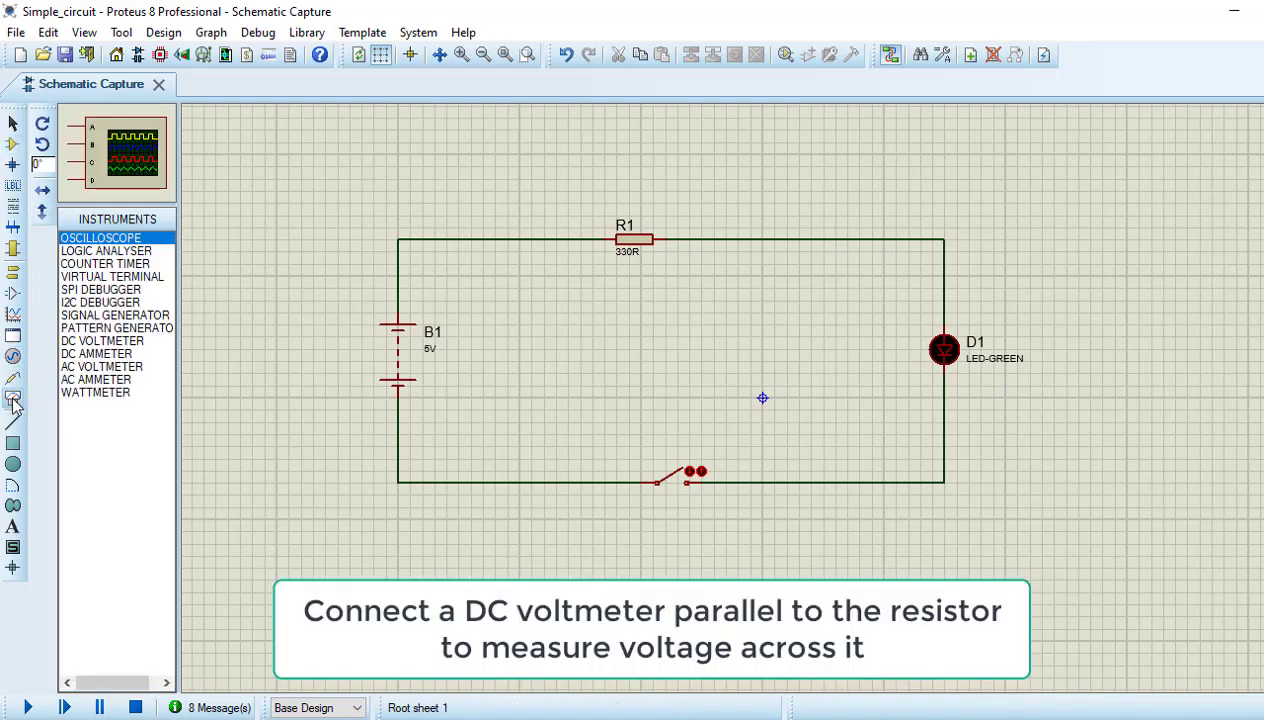
left_click(102, 343)
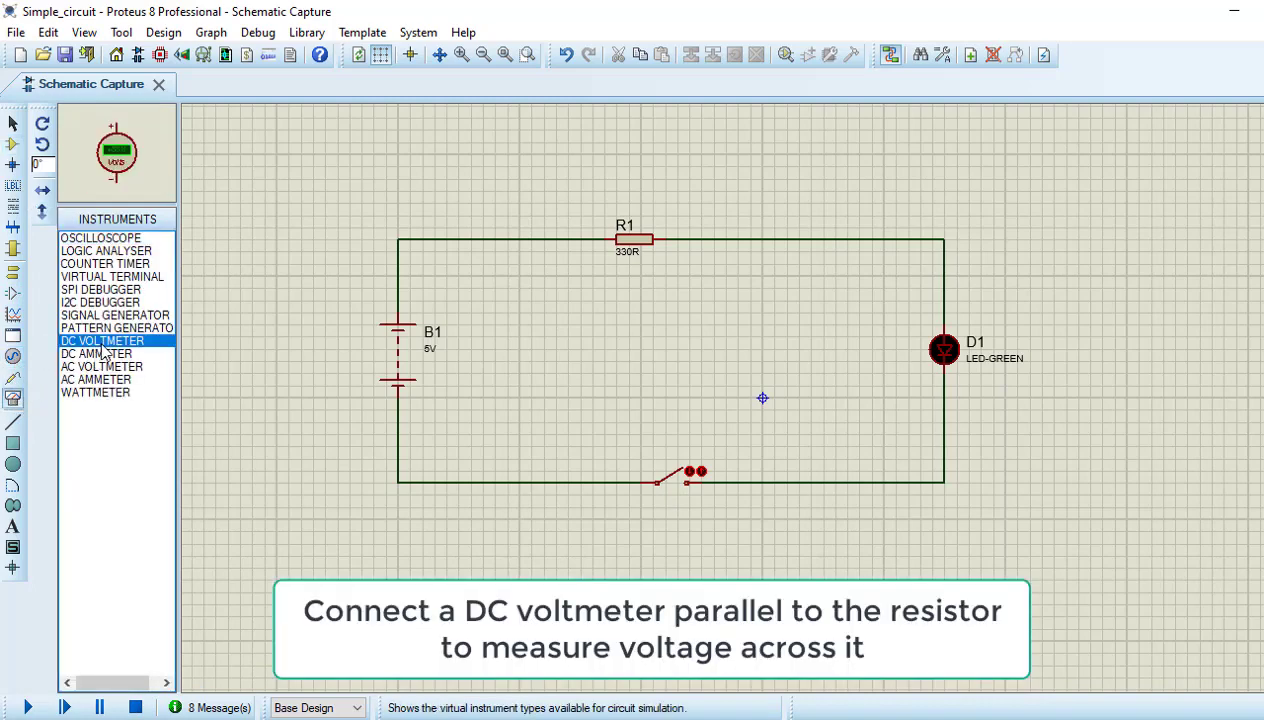
left_click(604, 336)
left_click(556, 348)
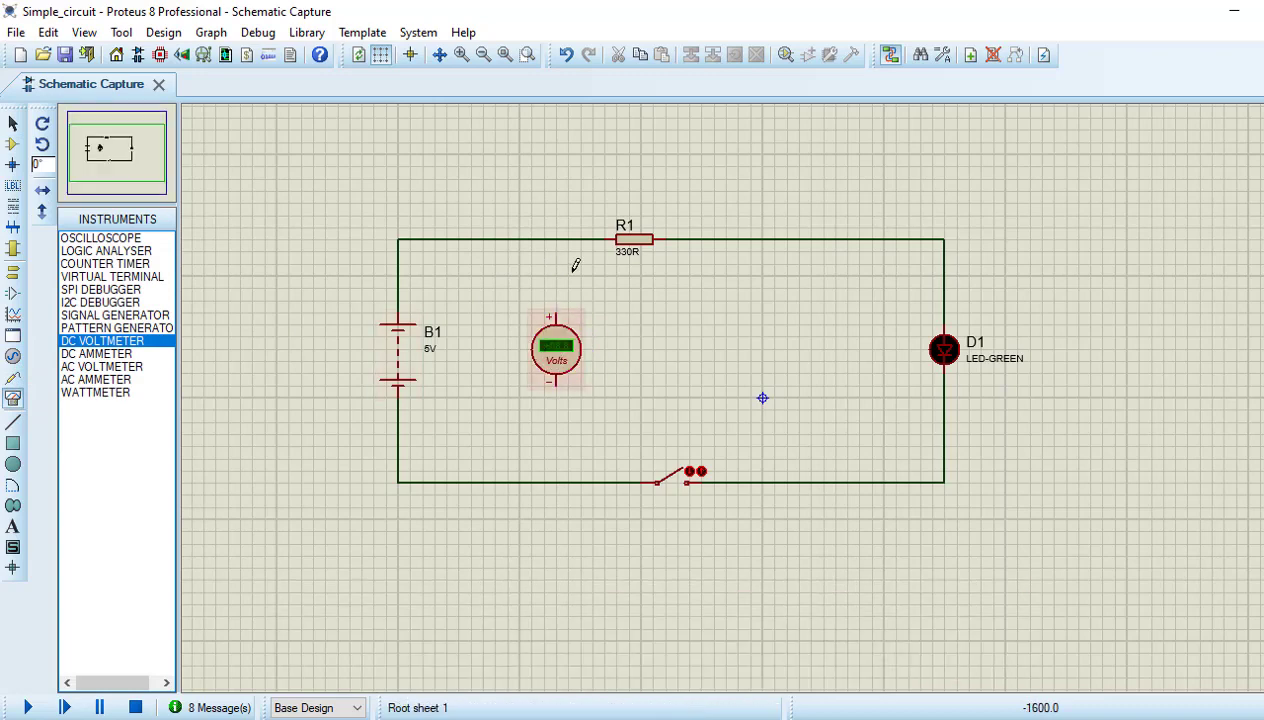
Wire the DC voltmeter across resistor R1, its positive terminal to the battery side and its negative terminal to the LED side
left_click(556, 239)
left_click(556, 316)
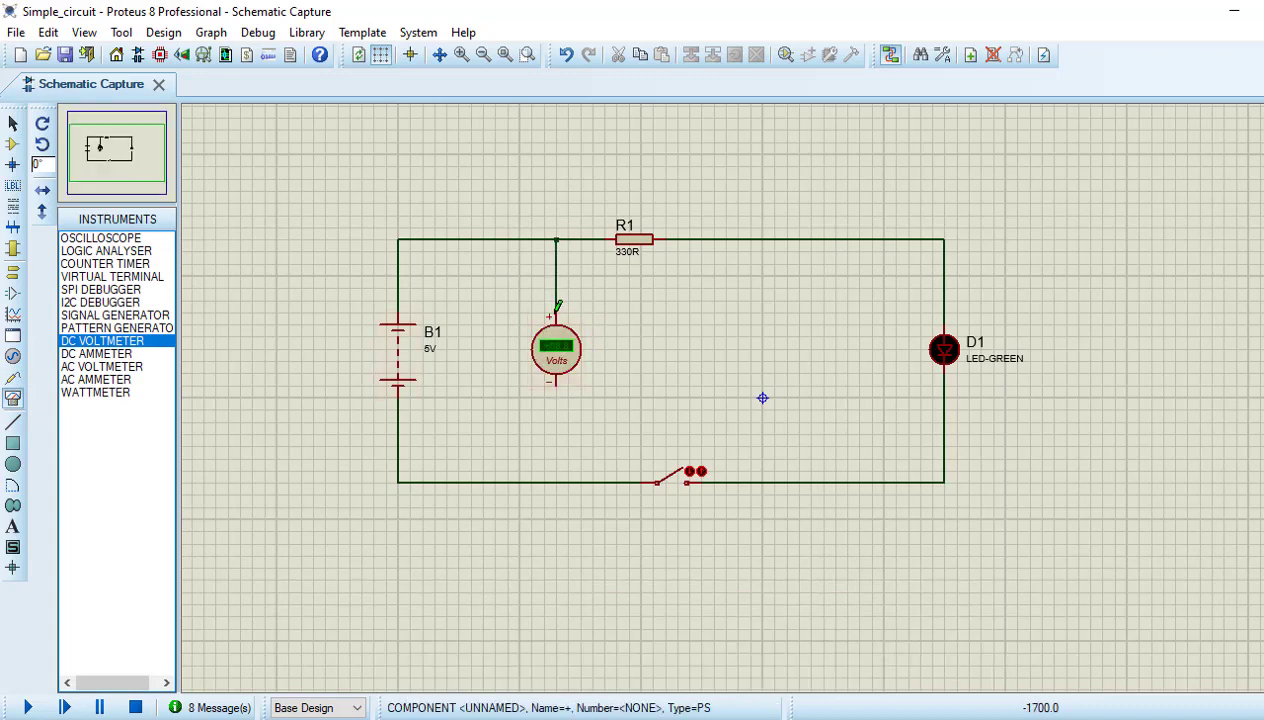
left_click(557, 383)
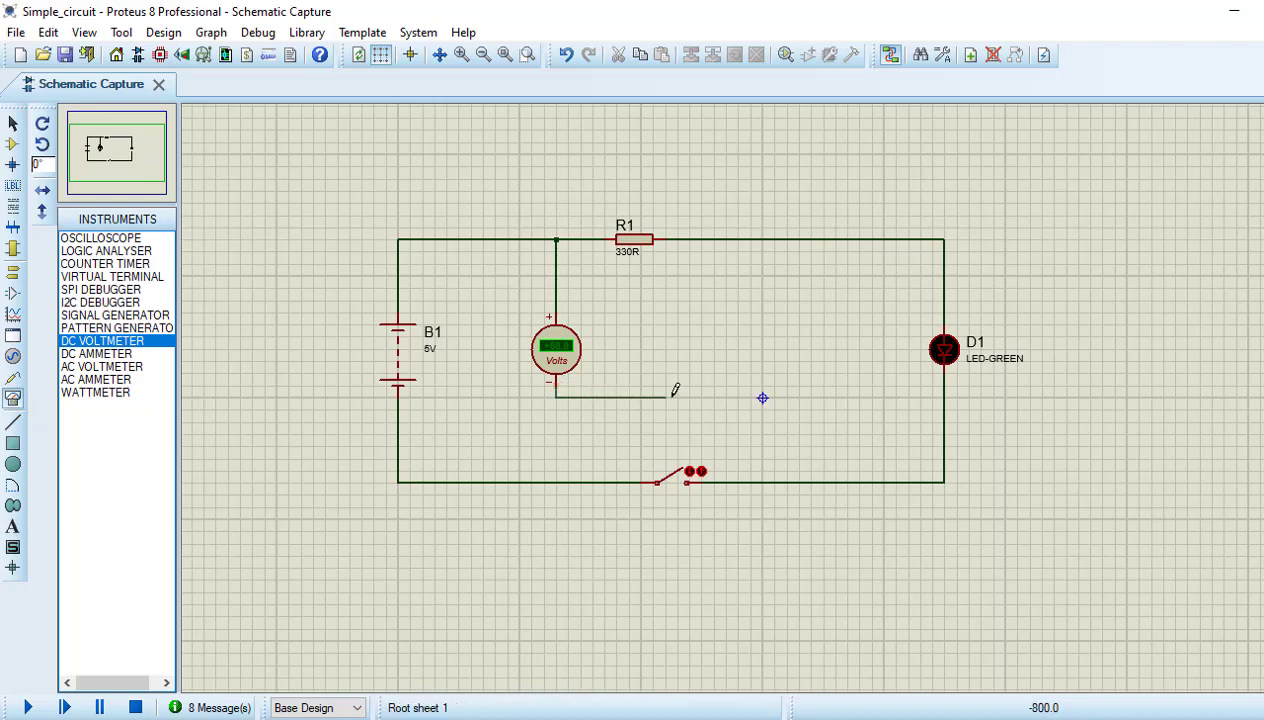
left_click(703, 240)
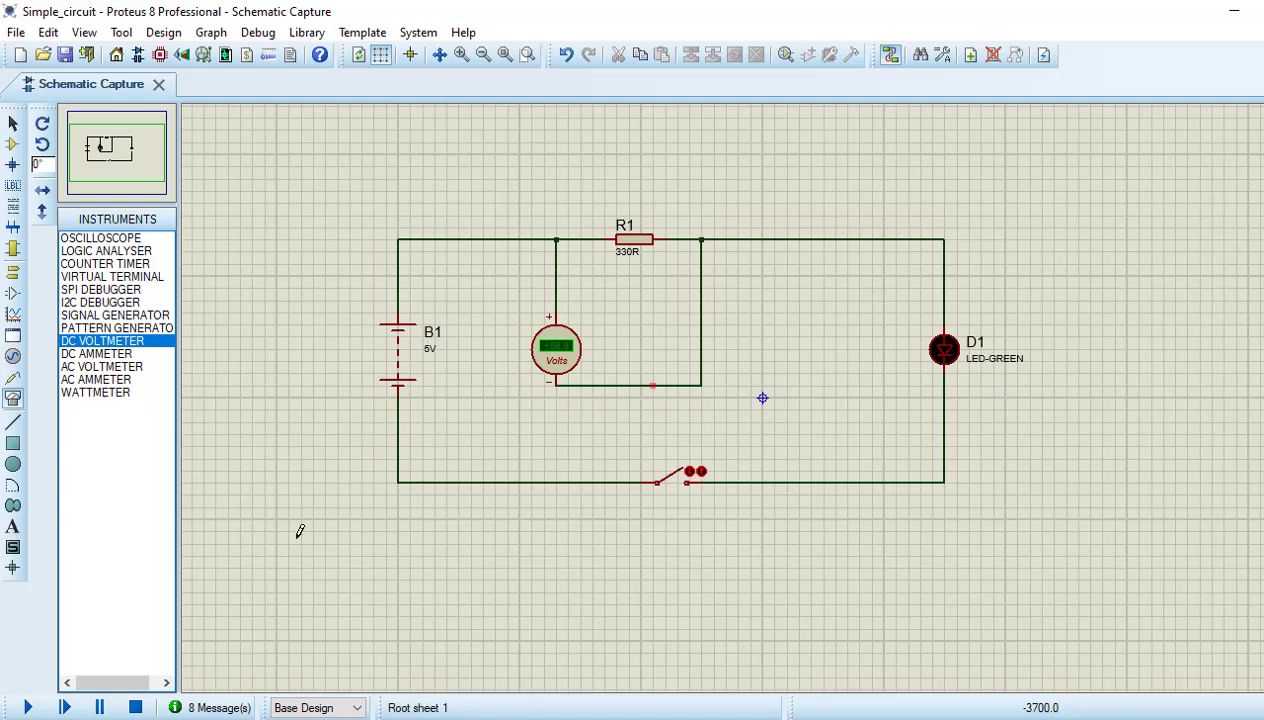
Measure R1's voltage by running the simulation and repeatedly closing and opening the switch, ending with the simulation stopped
left_click(28, 707)
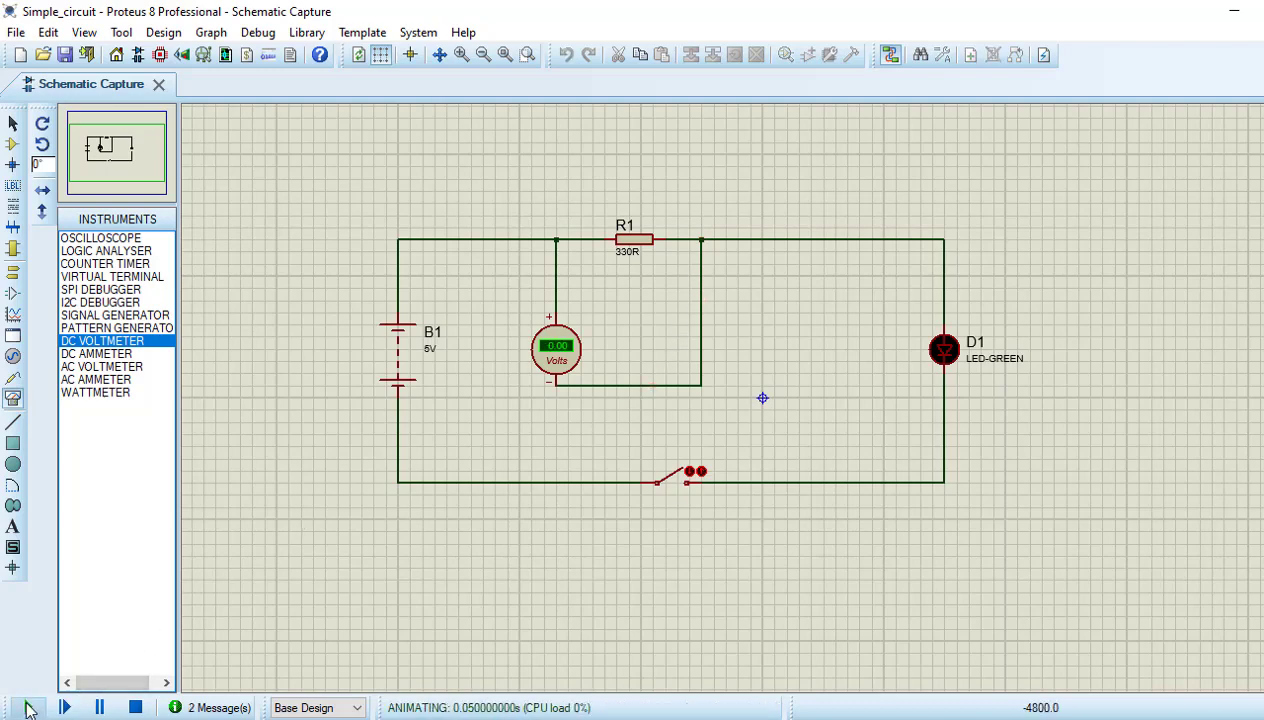
left_click(681, 489)
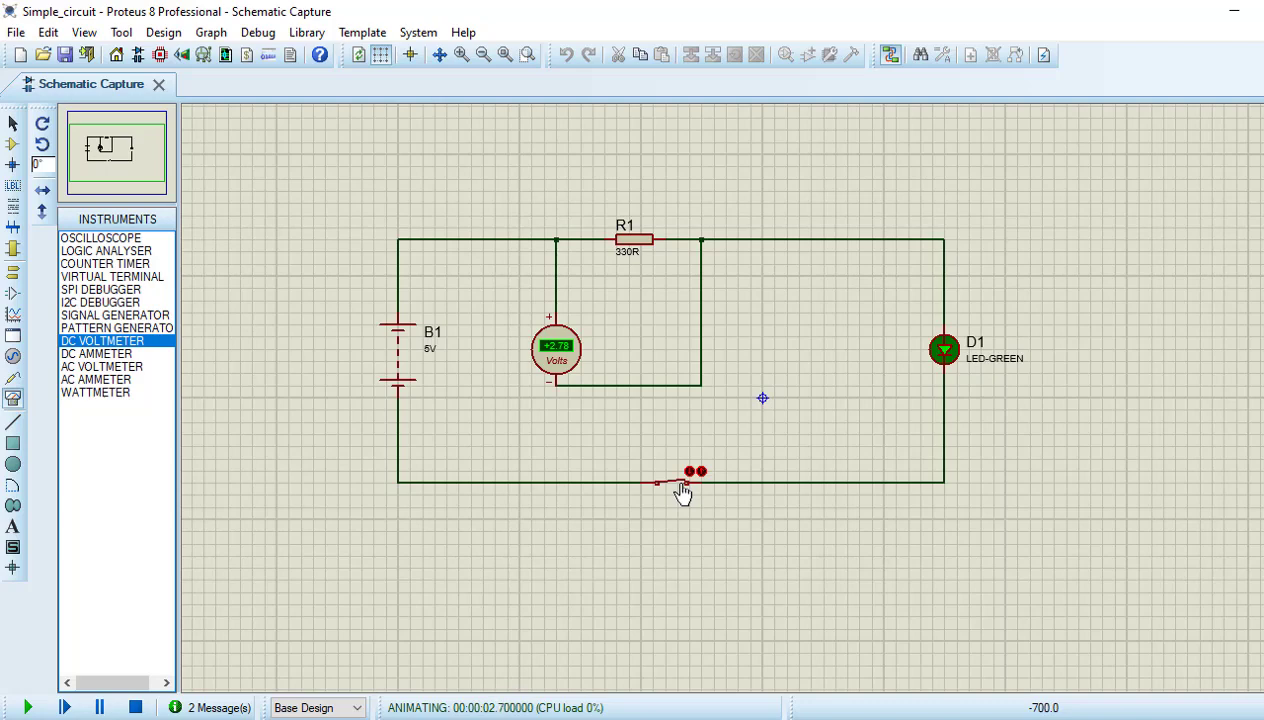
left_click(681, 489)
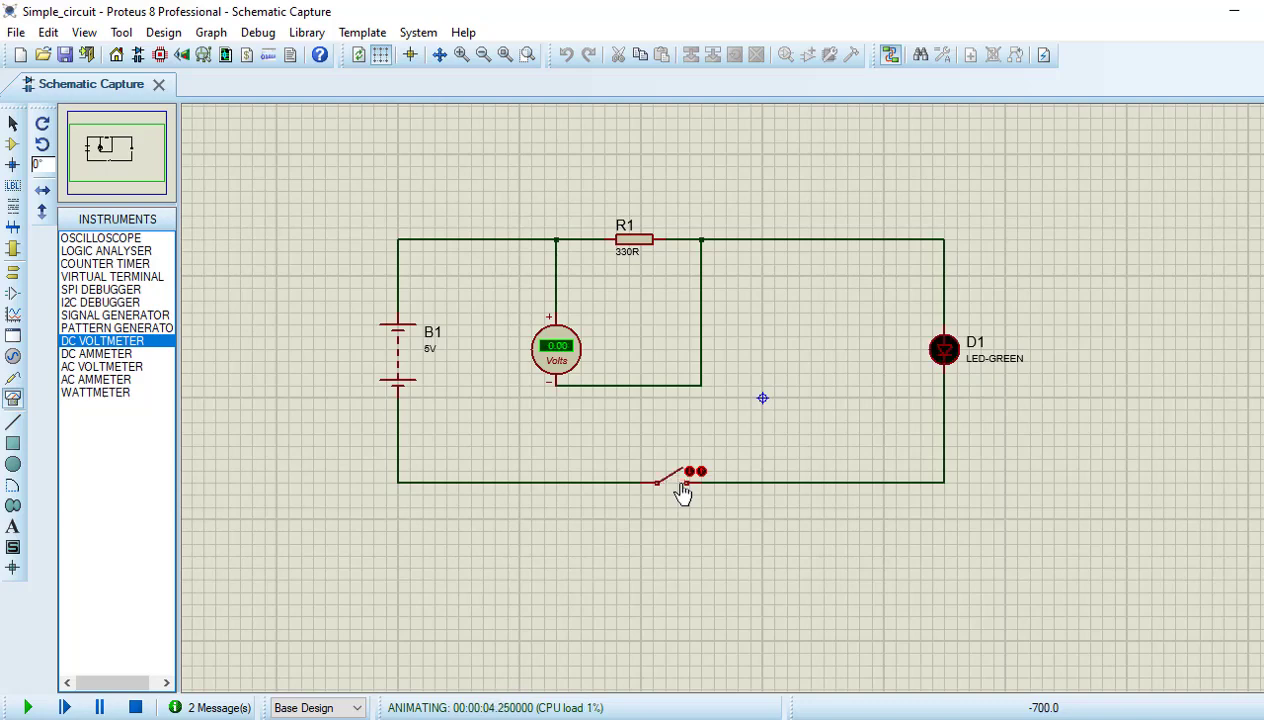
left_click(681, 489)
left_click(681, 489)
left_click(681, 489)
left_click(681, 489)
left_click(136, 707)
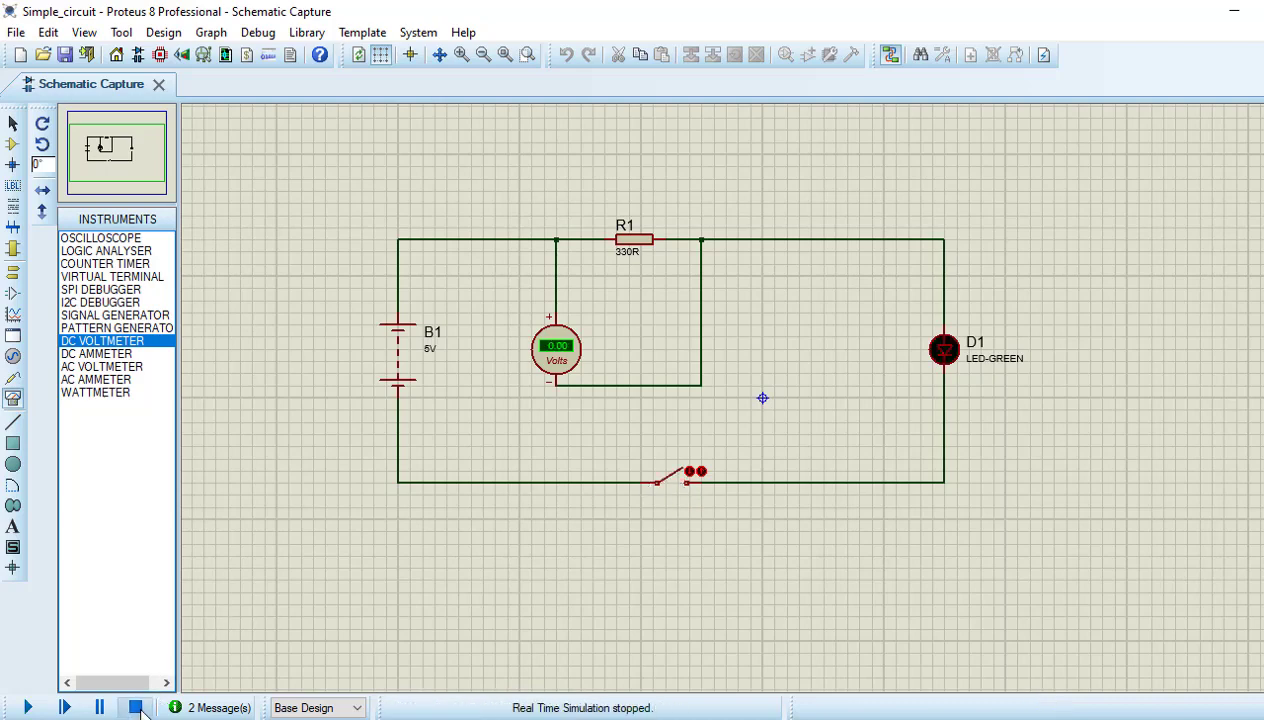
Delete the wire between R1's voltmeter junction and the LED's upper terminal, and place a DC AMMETER in the gap, level with R1
right_click(900, 236)
left_click(915, 286)
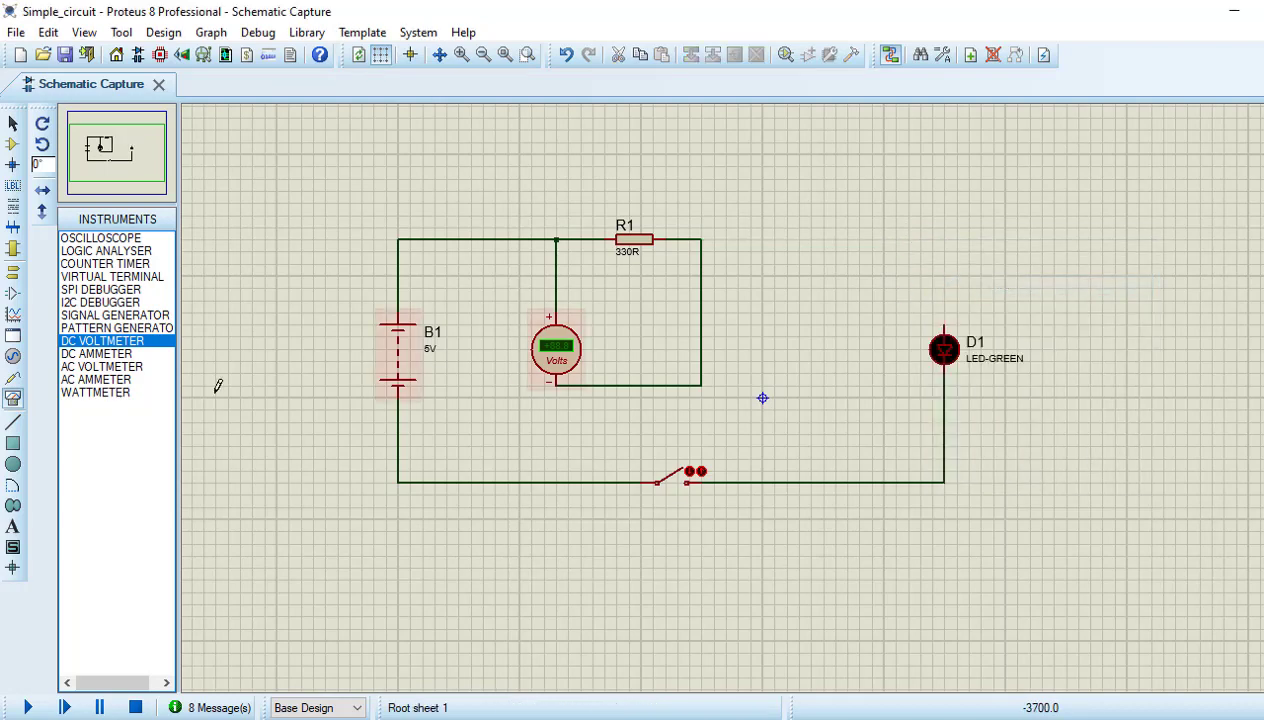
left_click(98, 354)
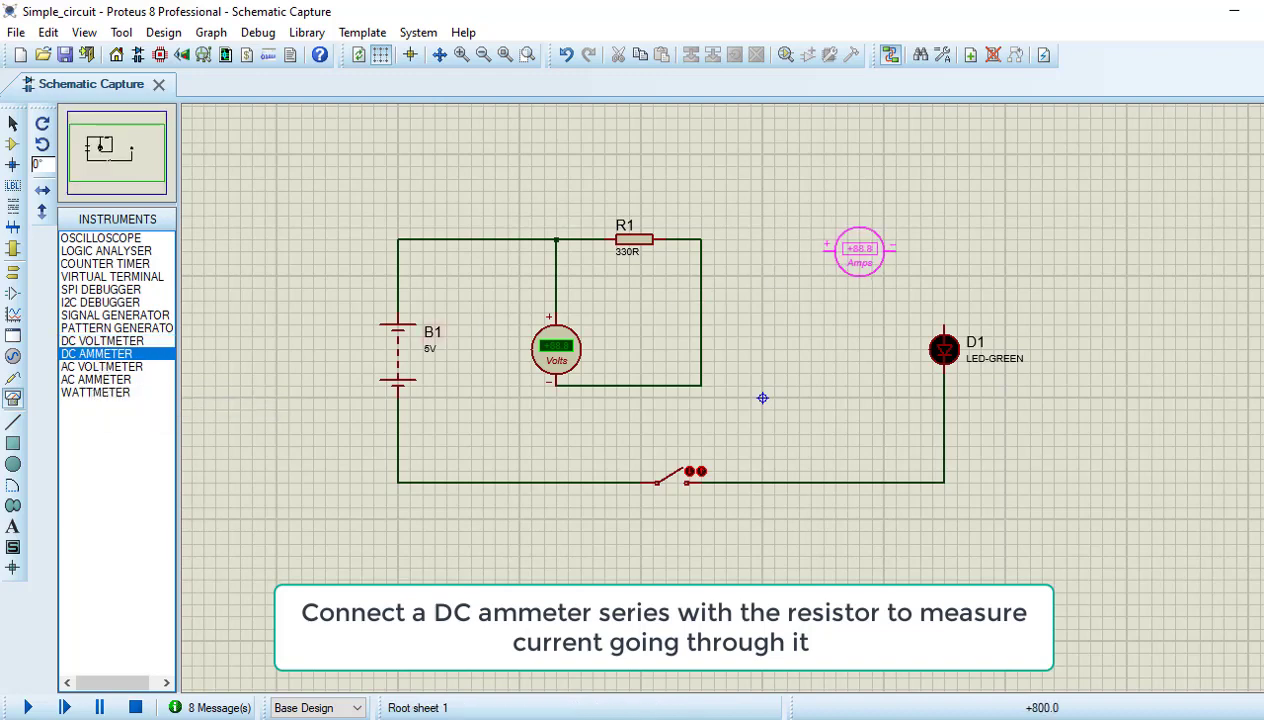
left_click(872, 238)
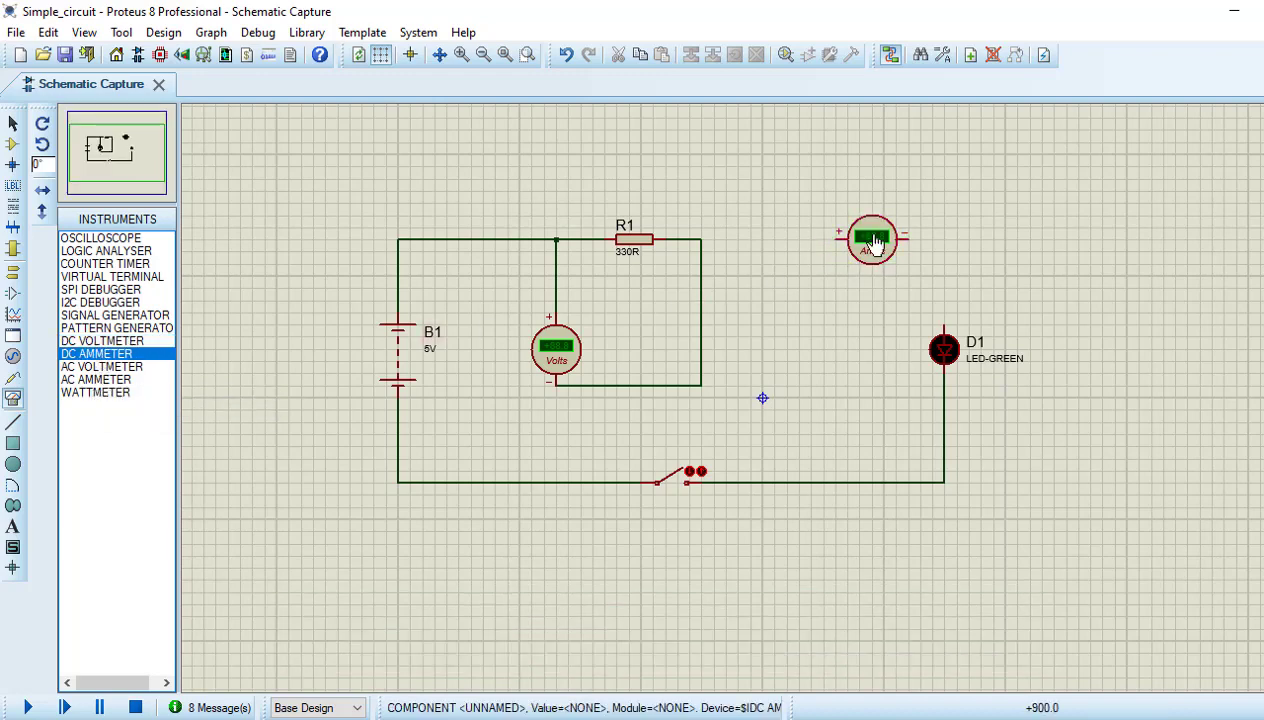
Wire the ammeter's positive terminal to the junction beside R1 and its negative terminal to the LED's upper terminal
left_click(701, 239)
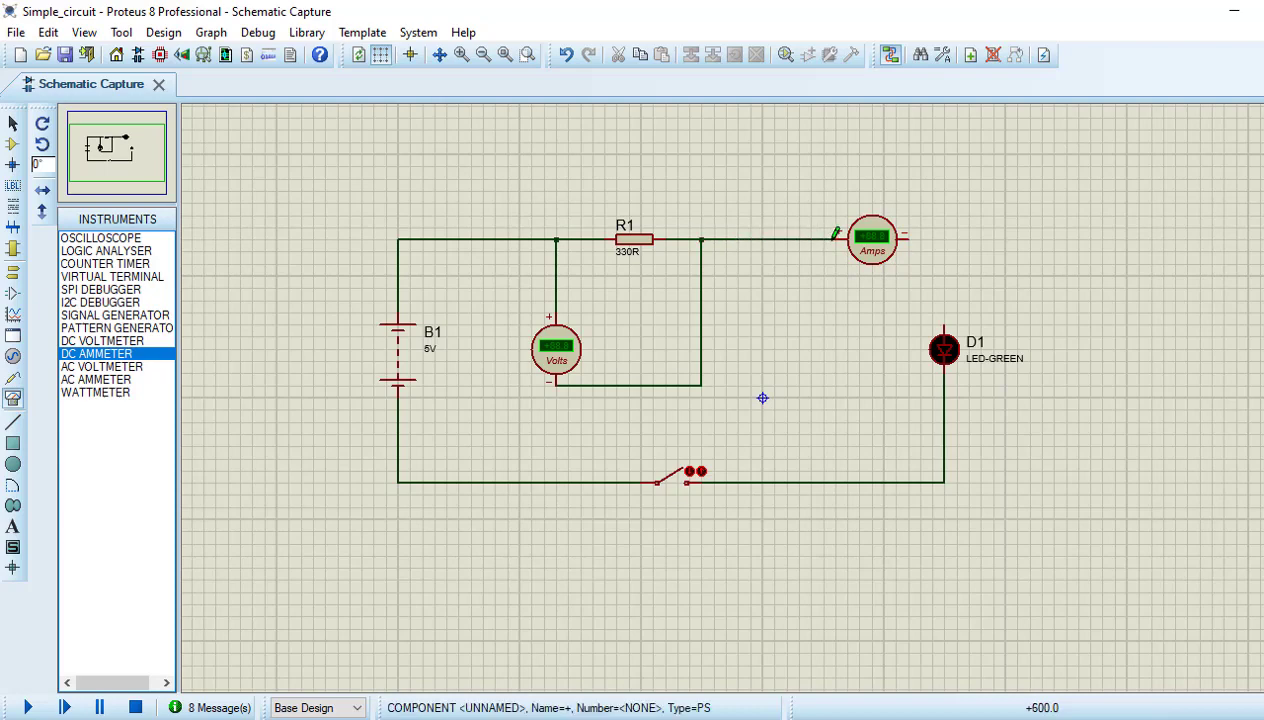
left_click(838, 238)
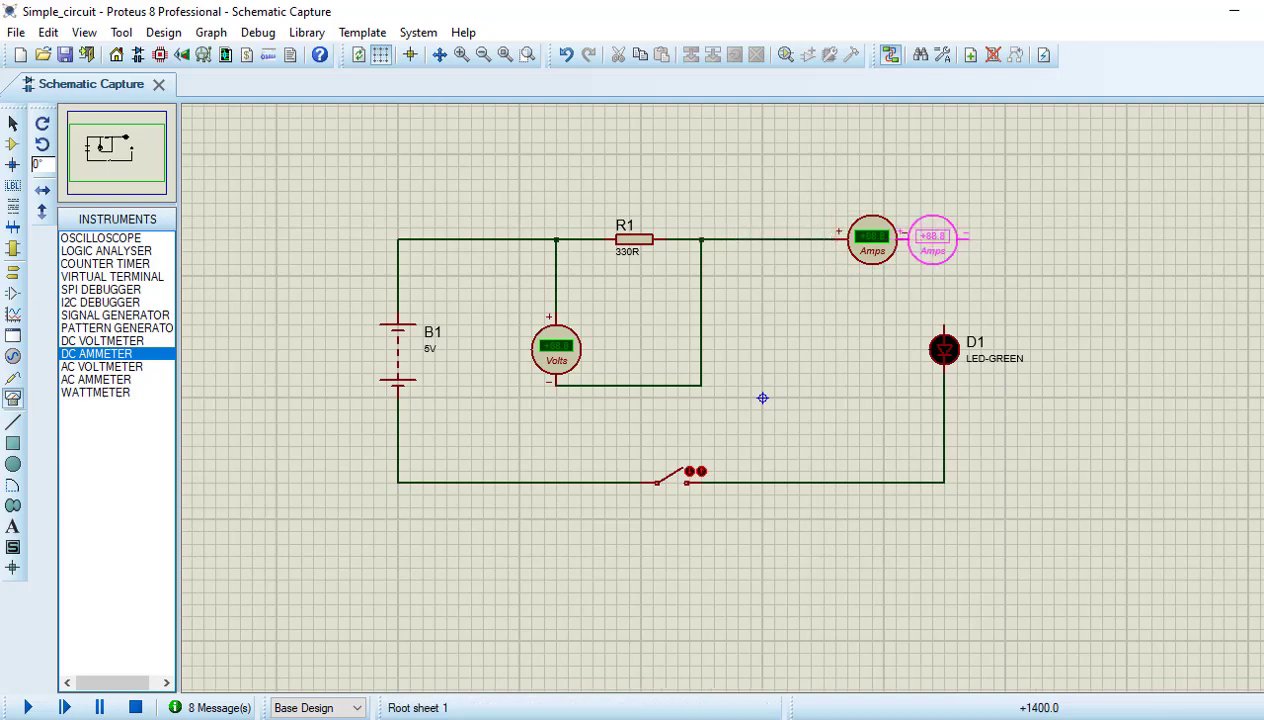
left_click(906, 238)
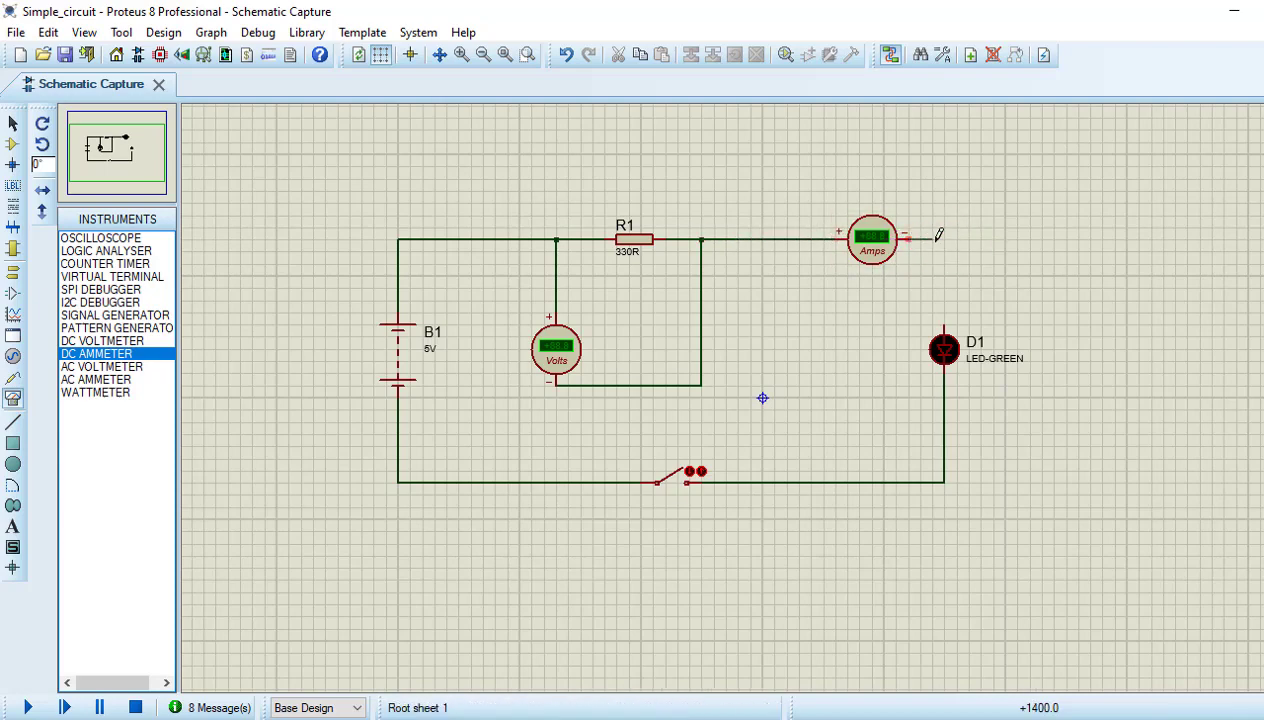
left_click(945, 323)
Open the object options of the DC ammeter between R1 and the LED
right_click(890, 240)
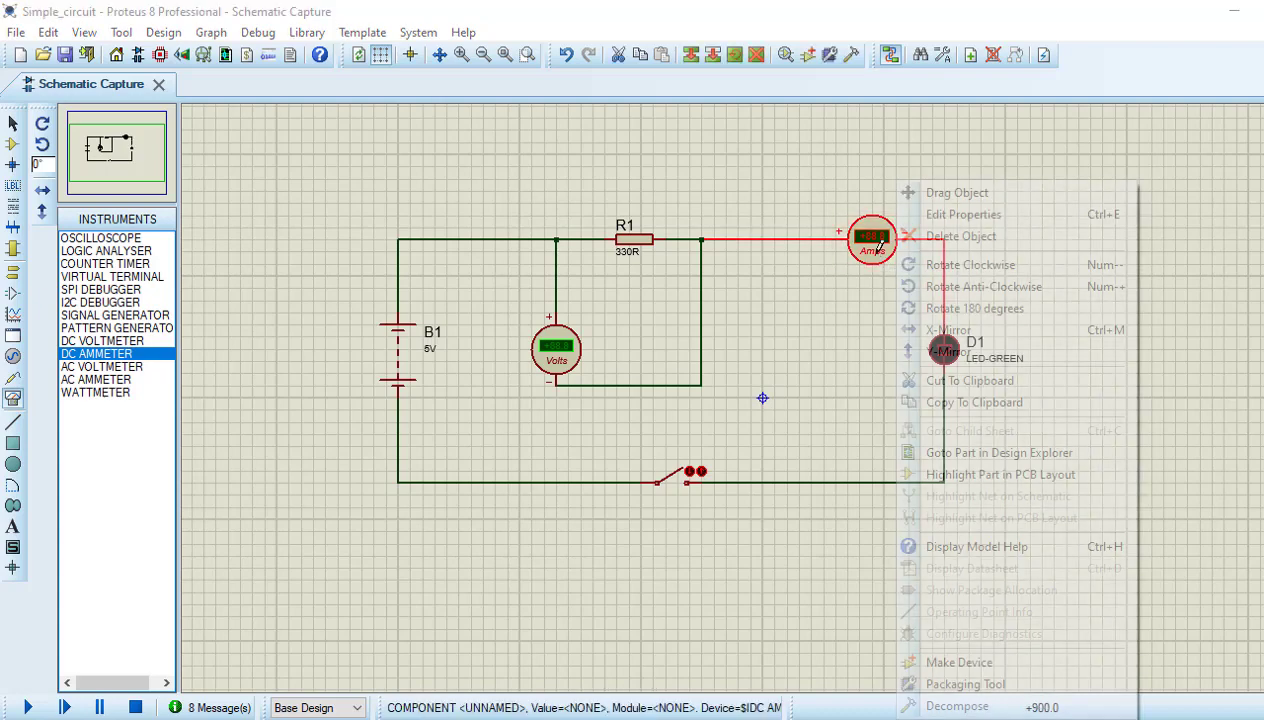